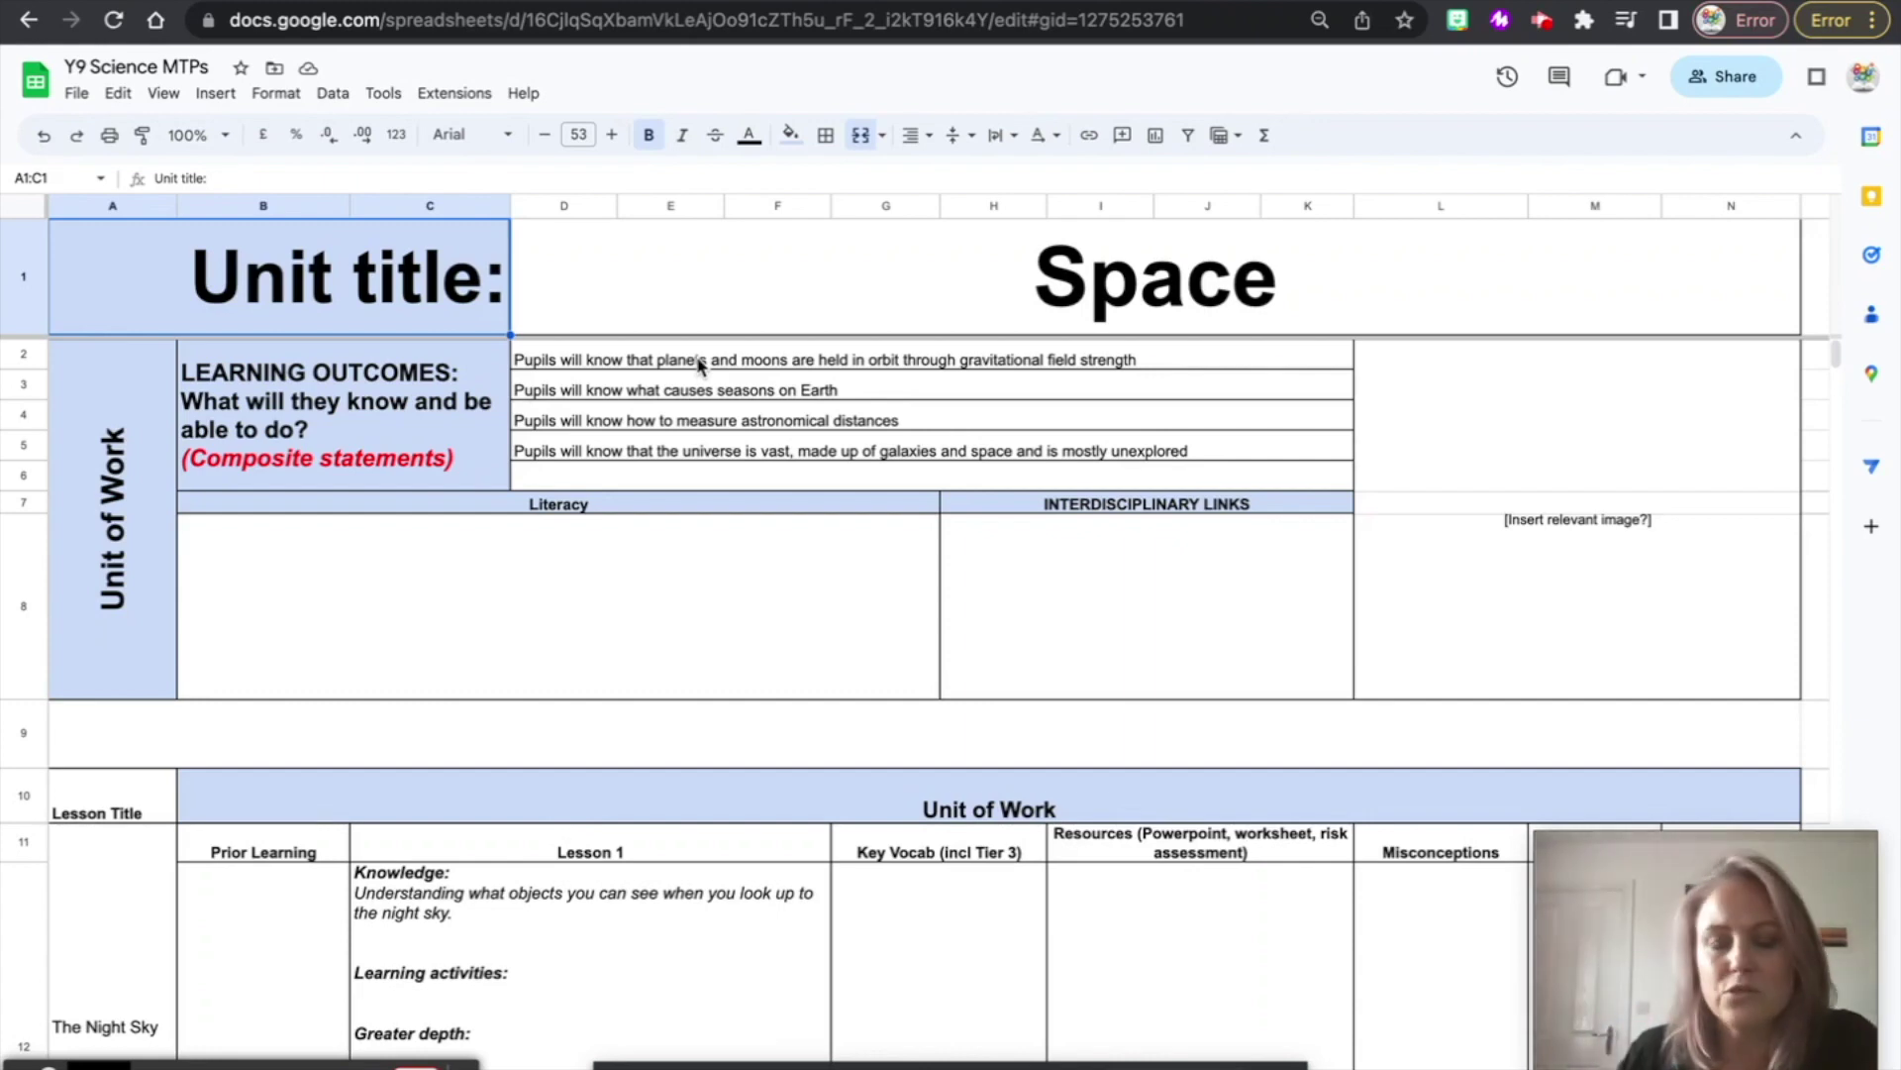
- Copy the Y9 Science MTPs spreadsheet link from its Share dialog
click(530, 359)
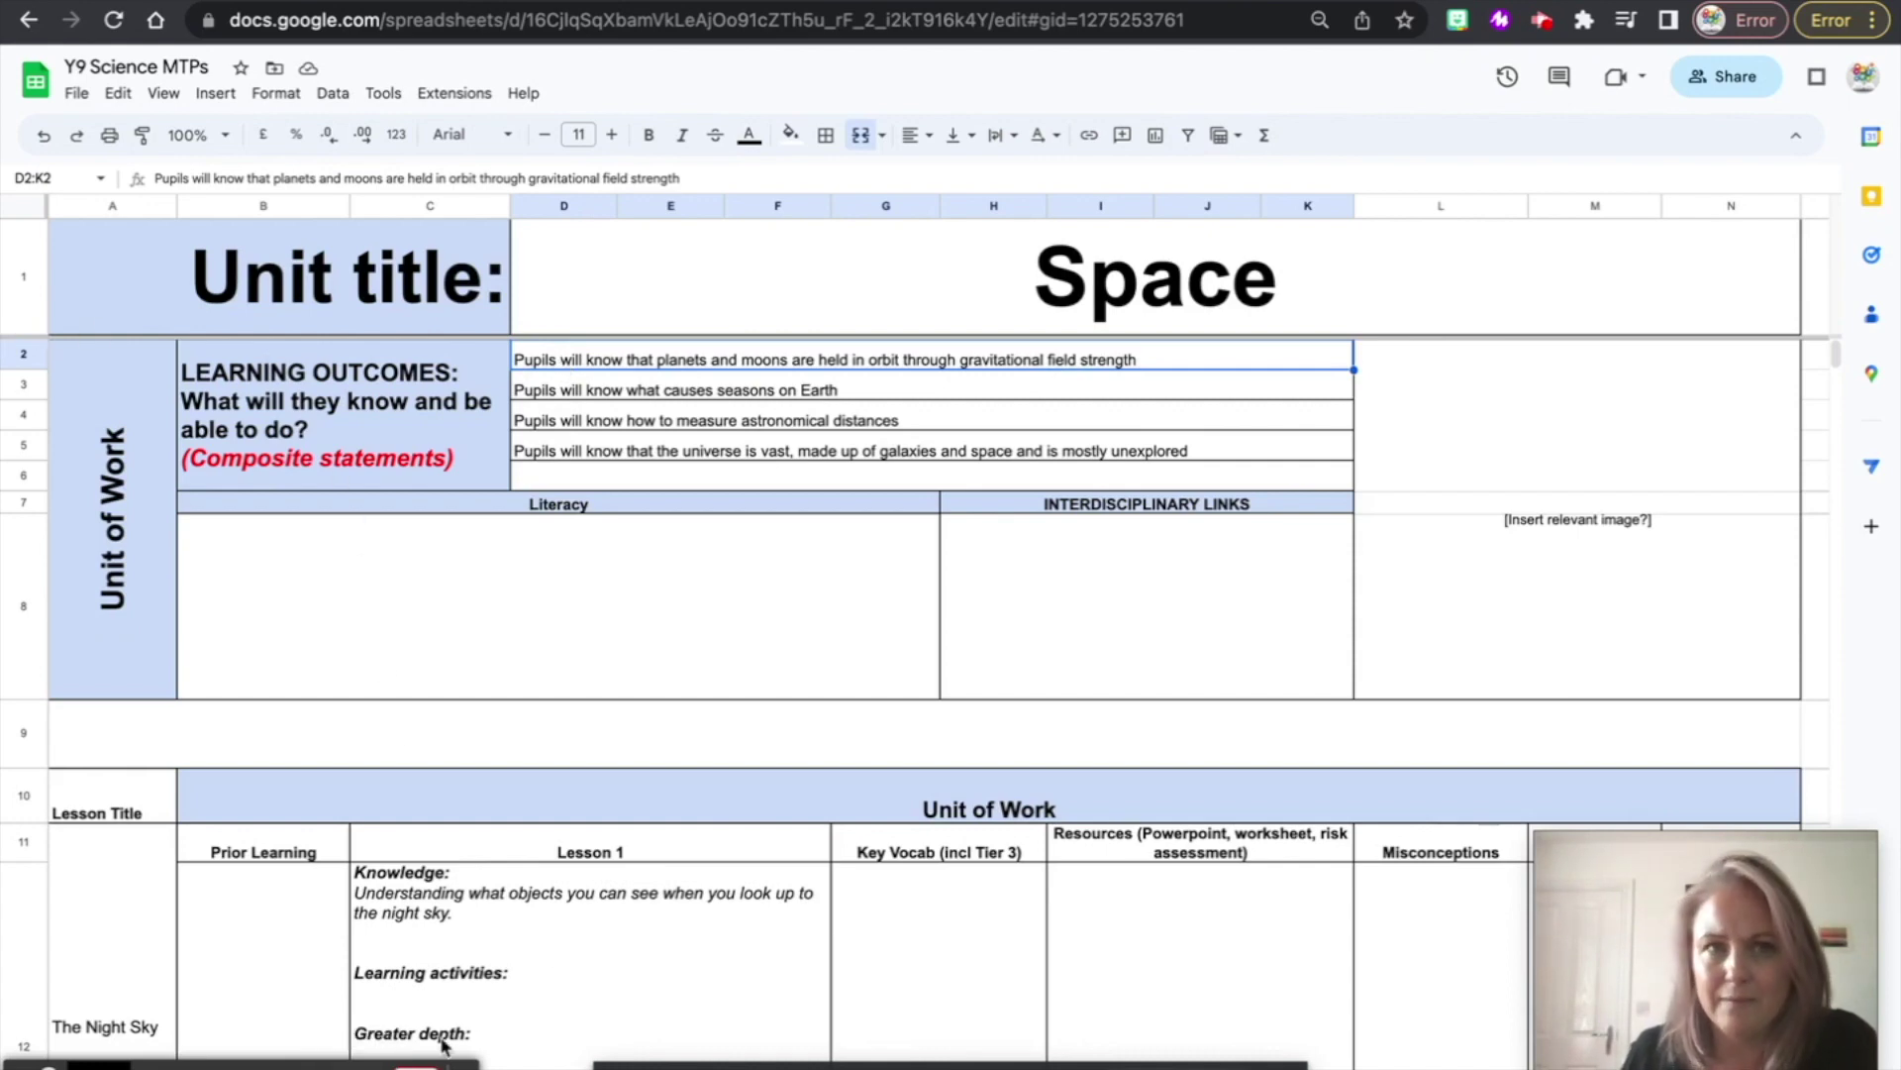
click(1718, 85)
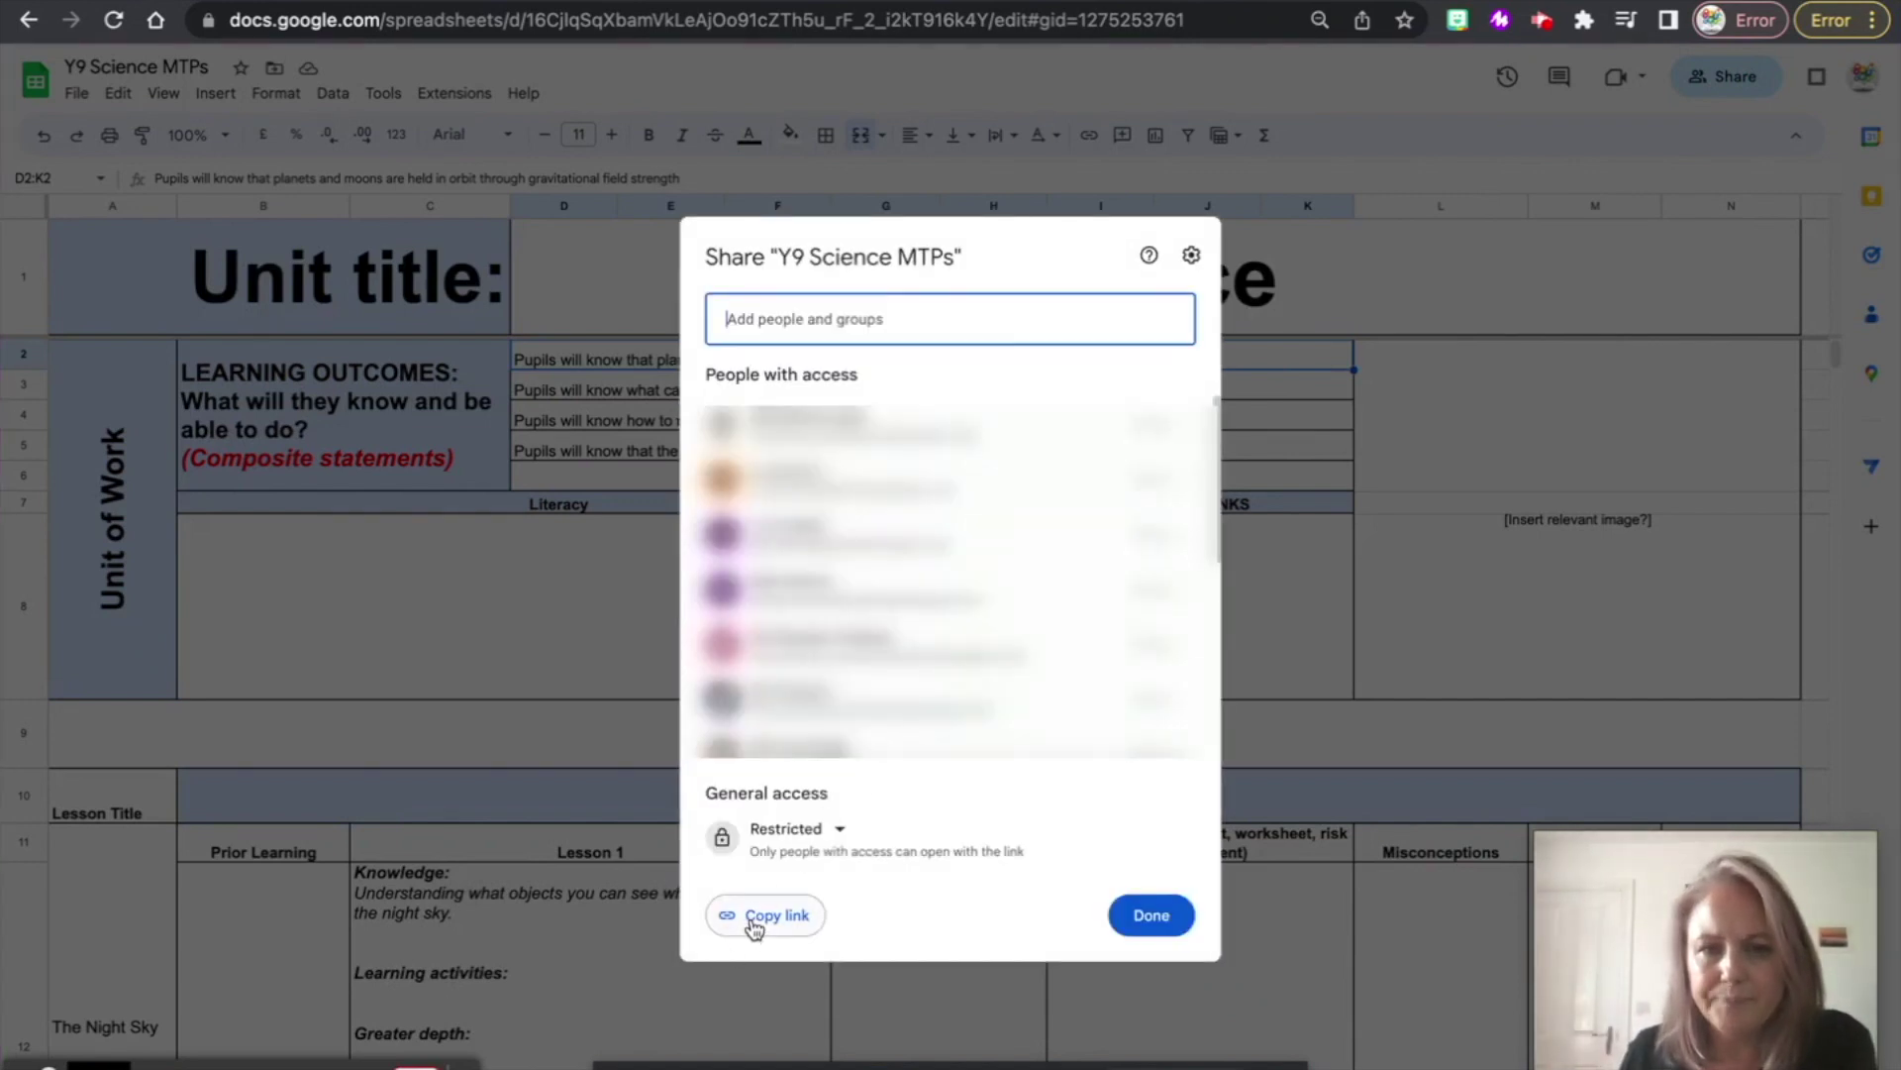
click(754, 923)
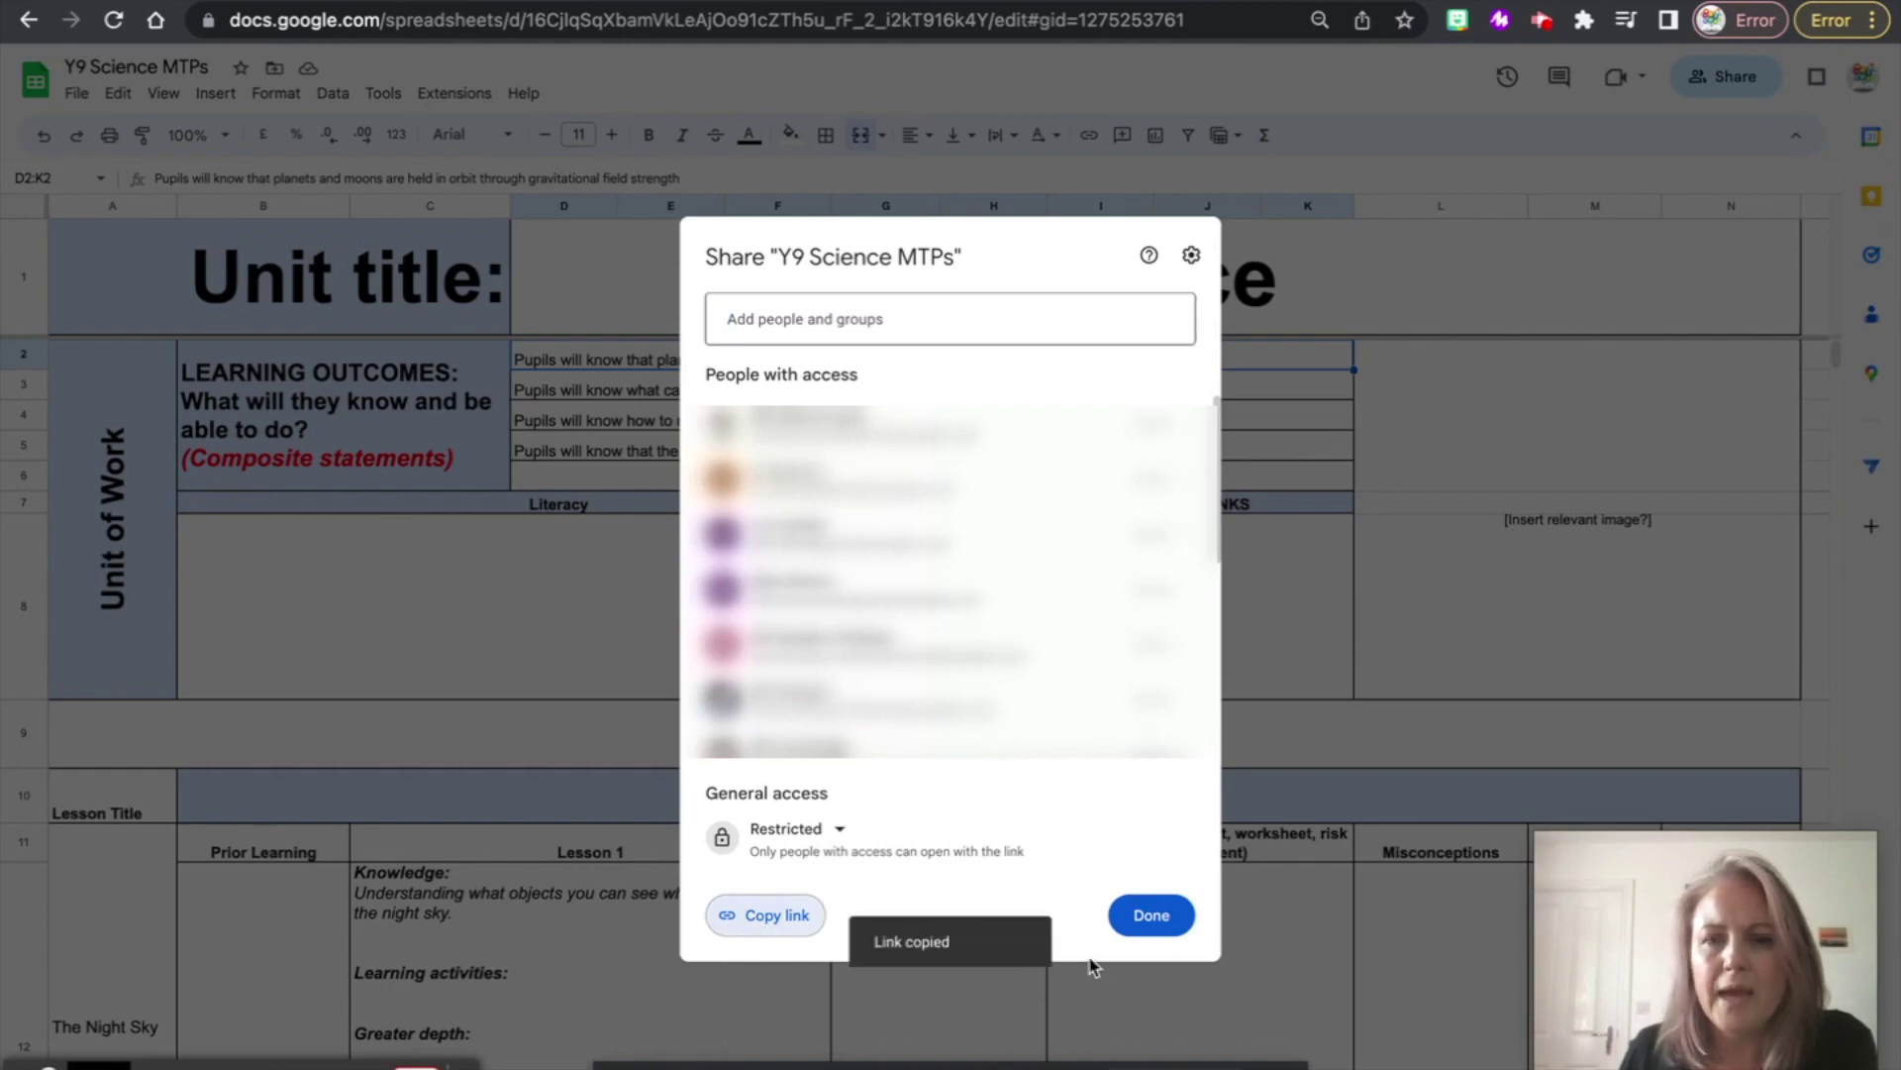
click(1149, 916)
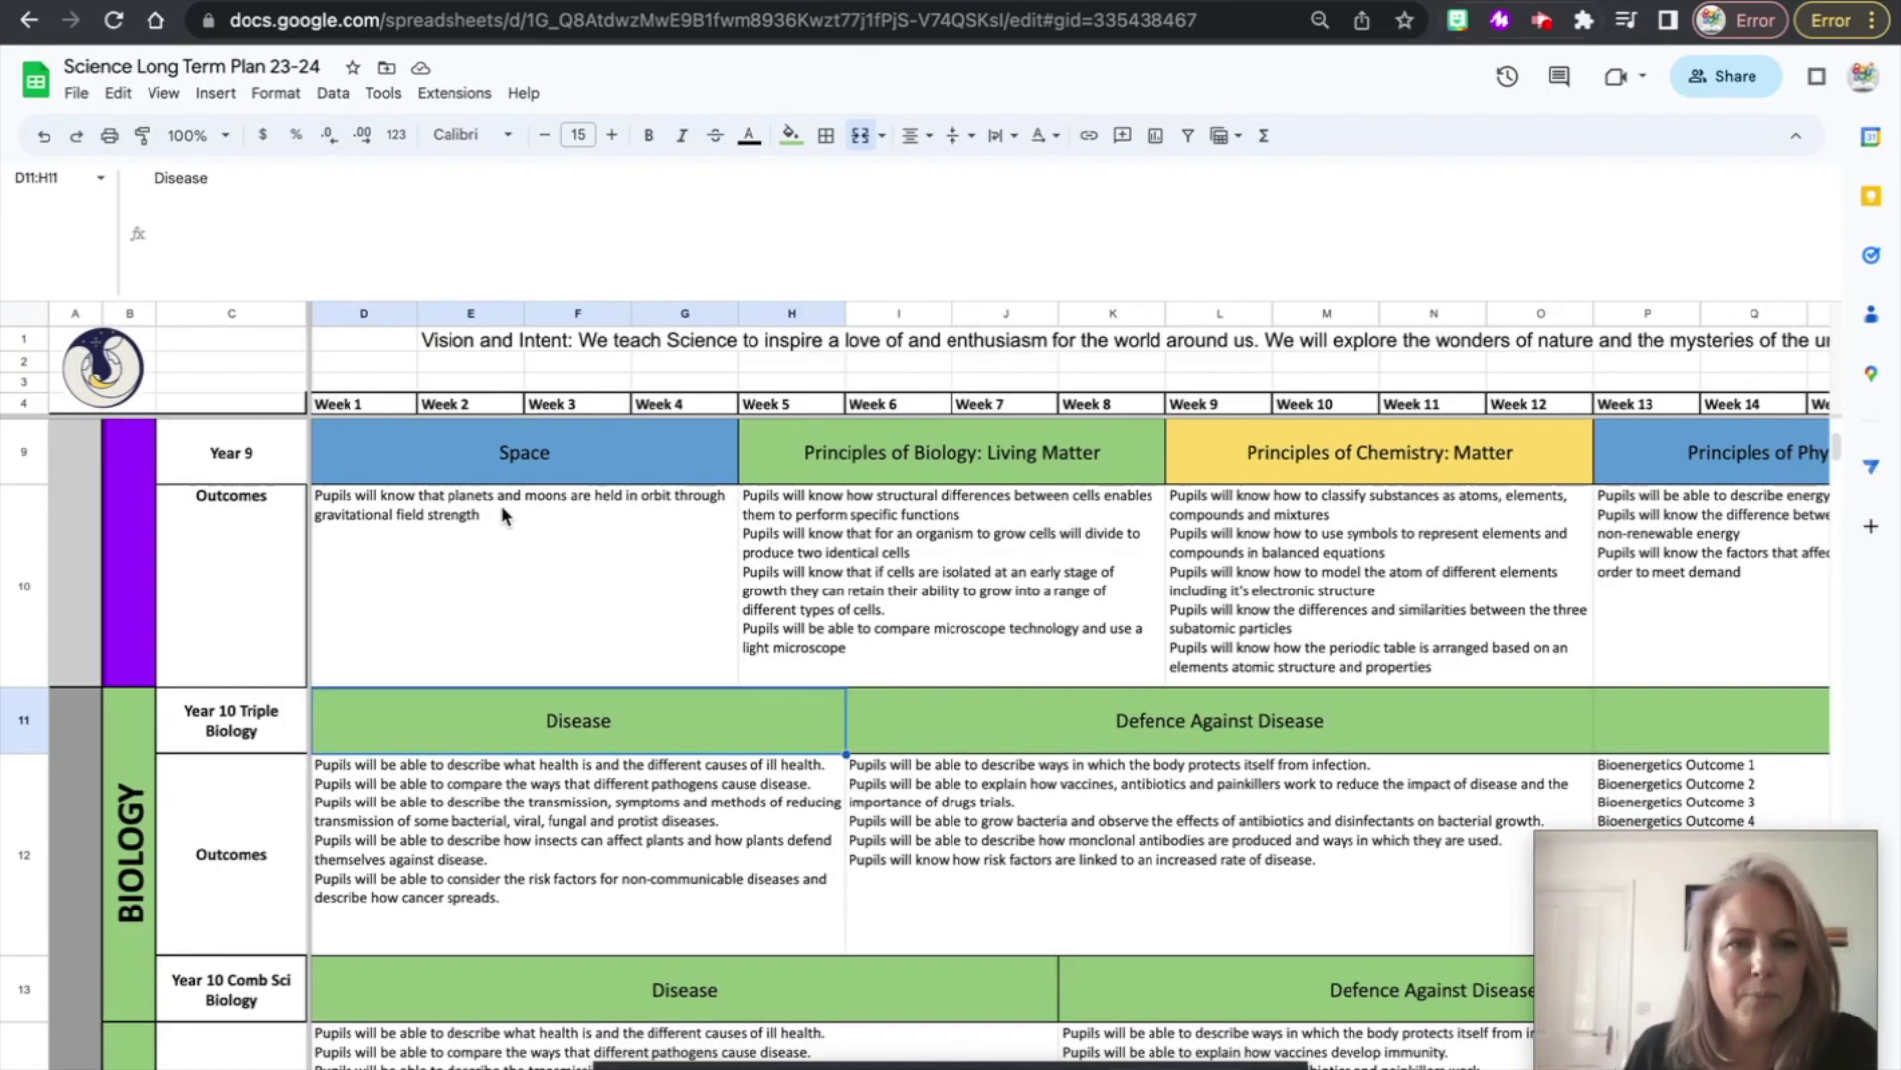
- Strip the CONCATENATE wrapper and extra closing bracket from the Year 9 Space outcomes formula
click(367, 513)
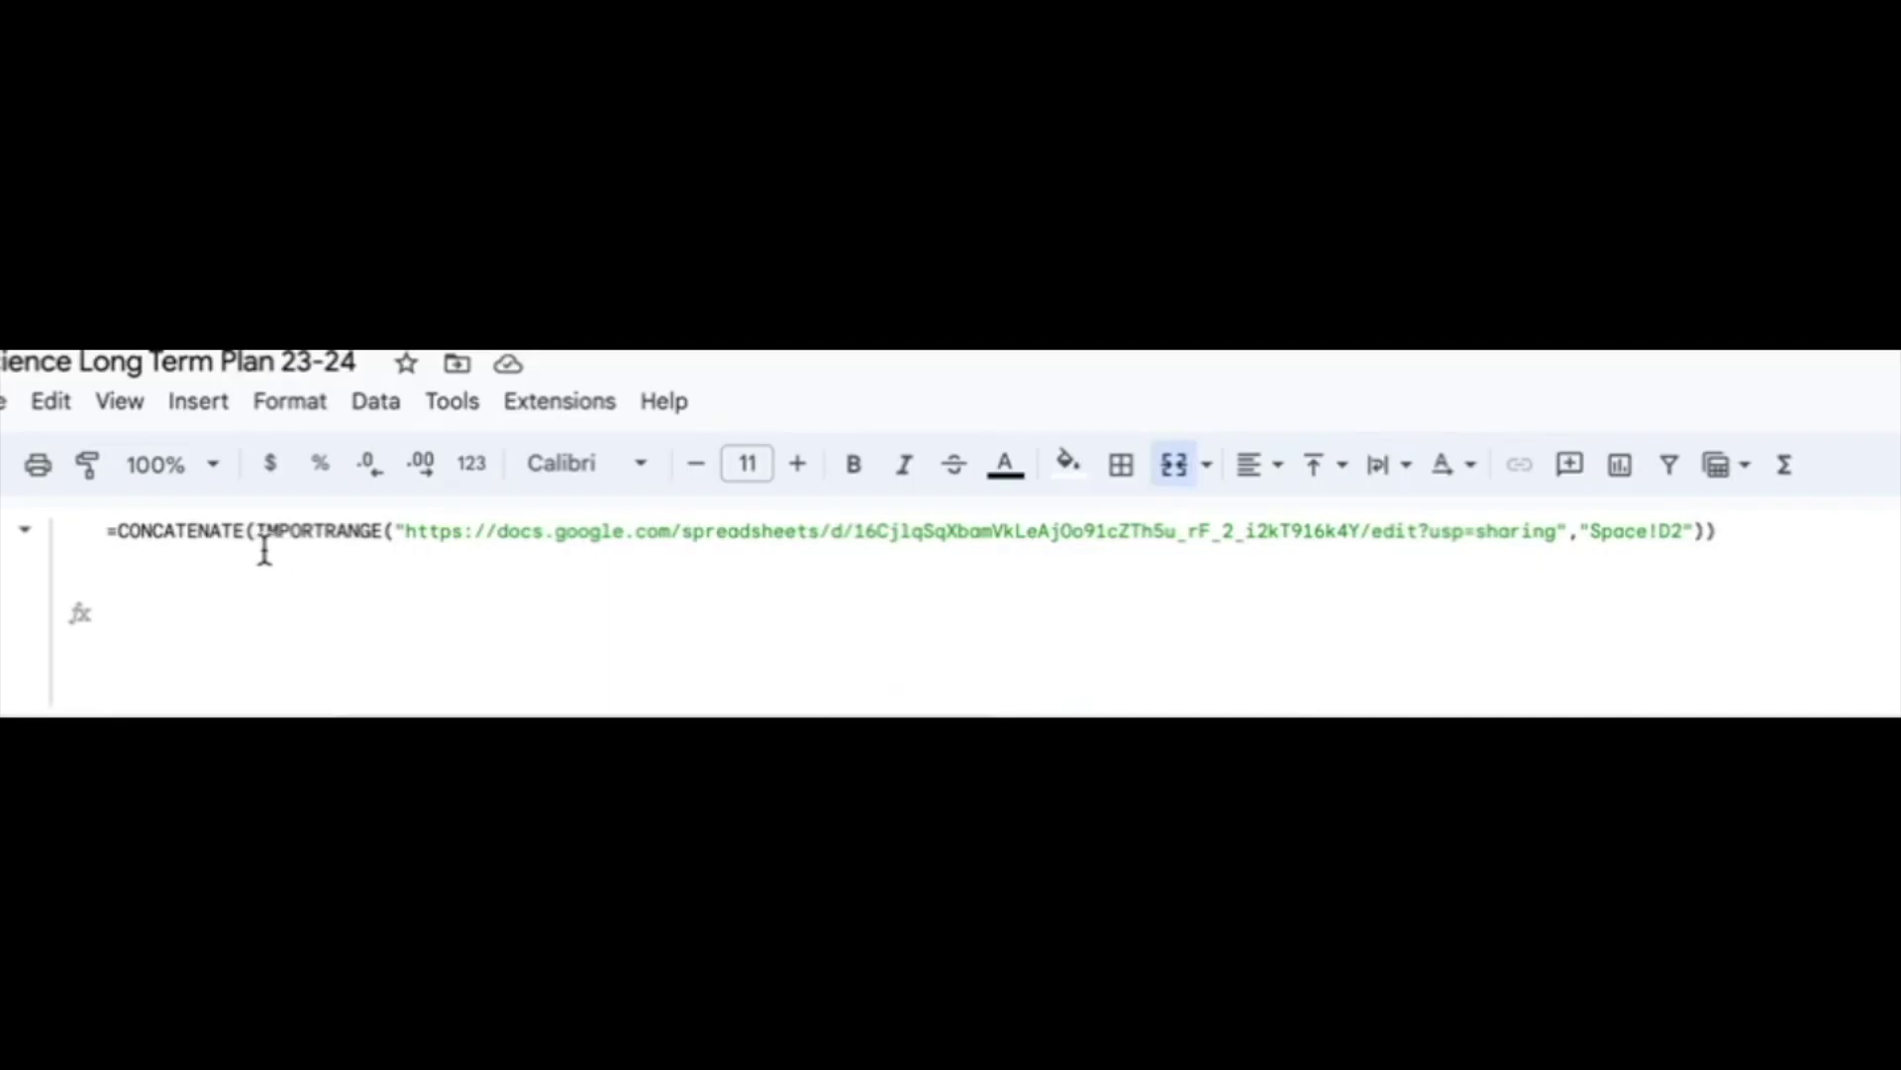
click(252, 532)
click(256, 535)
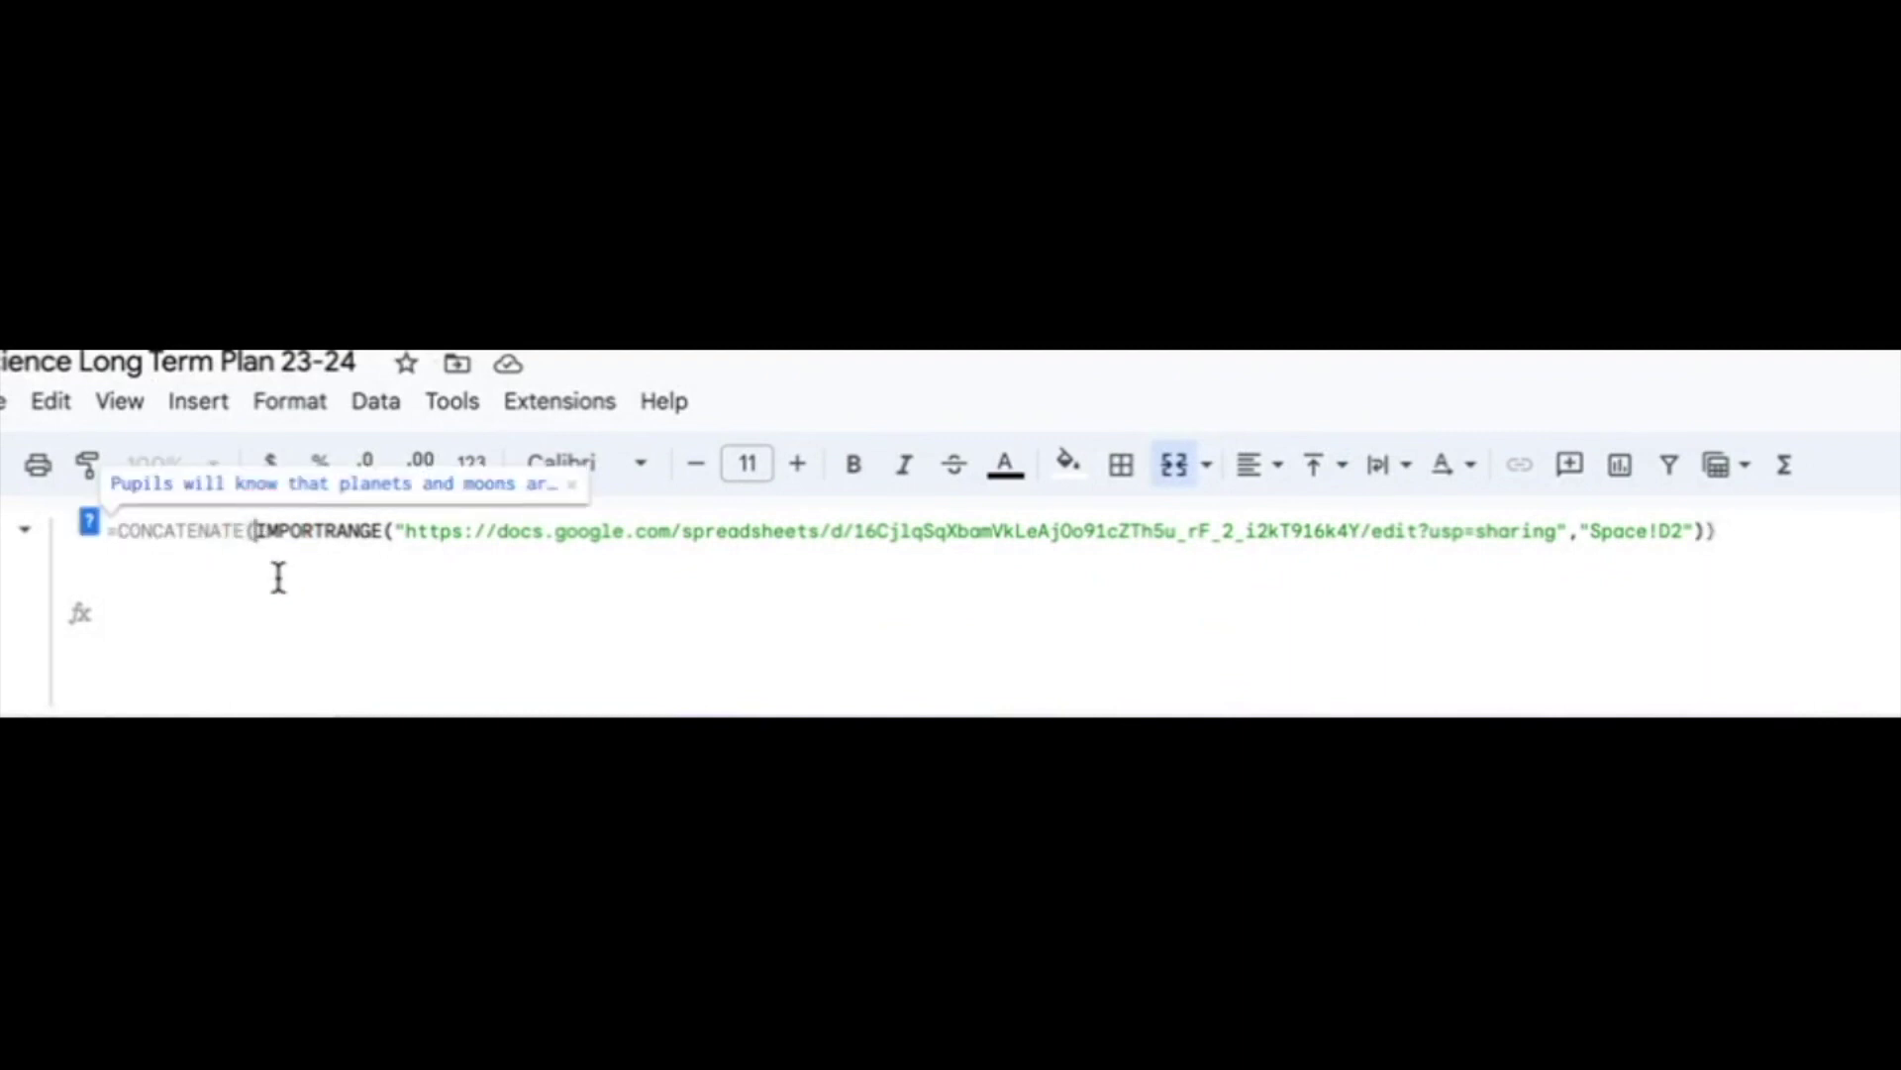
key(BackSpace)
key(BackSpace)
key(BackSpace)
key(BackSpace)
key(BackSpace)
key(BackSpace)
key(BackSpace)
key(BackSpace)
key(BackSpace)
key(BackSpace)
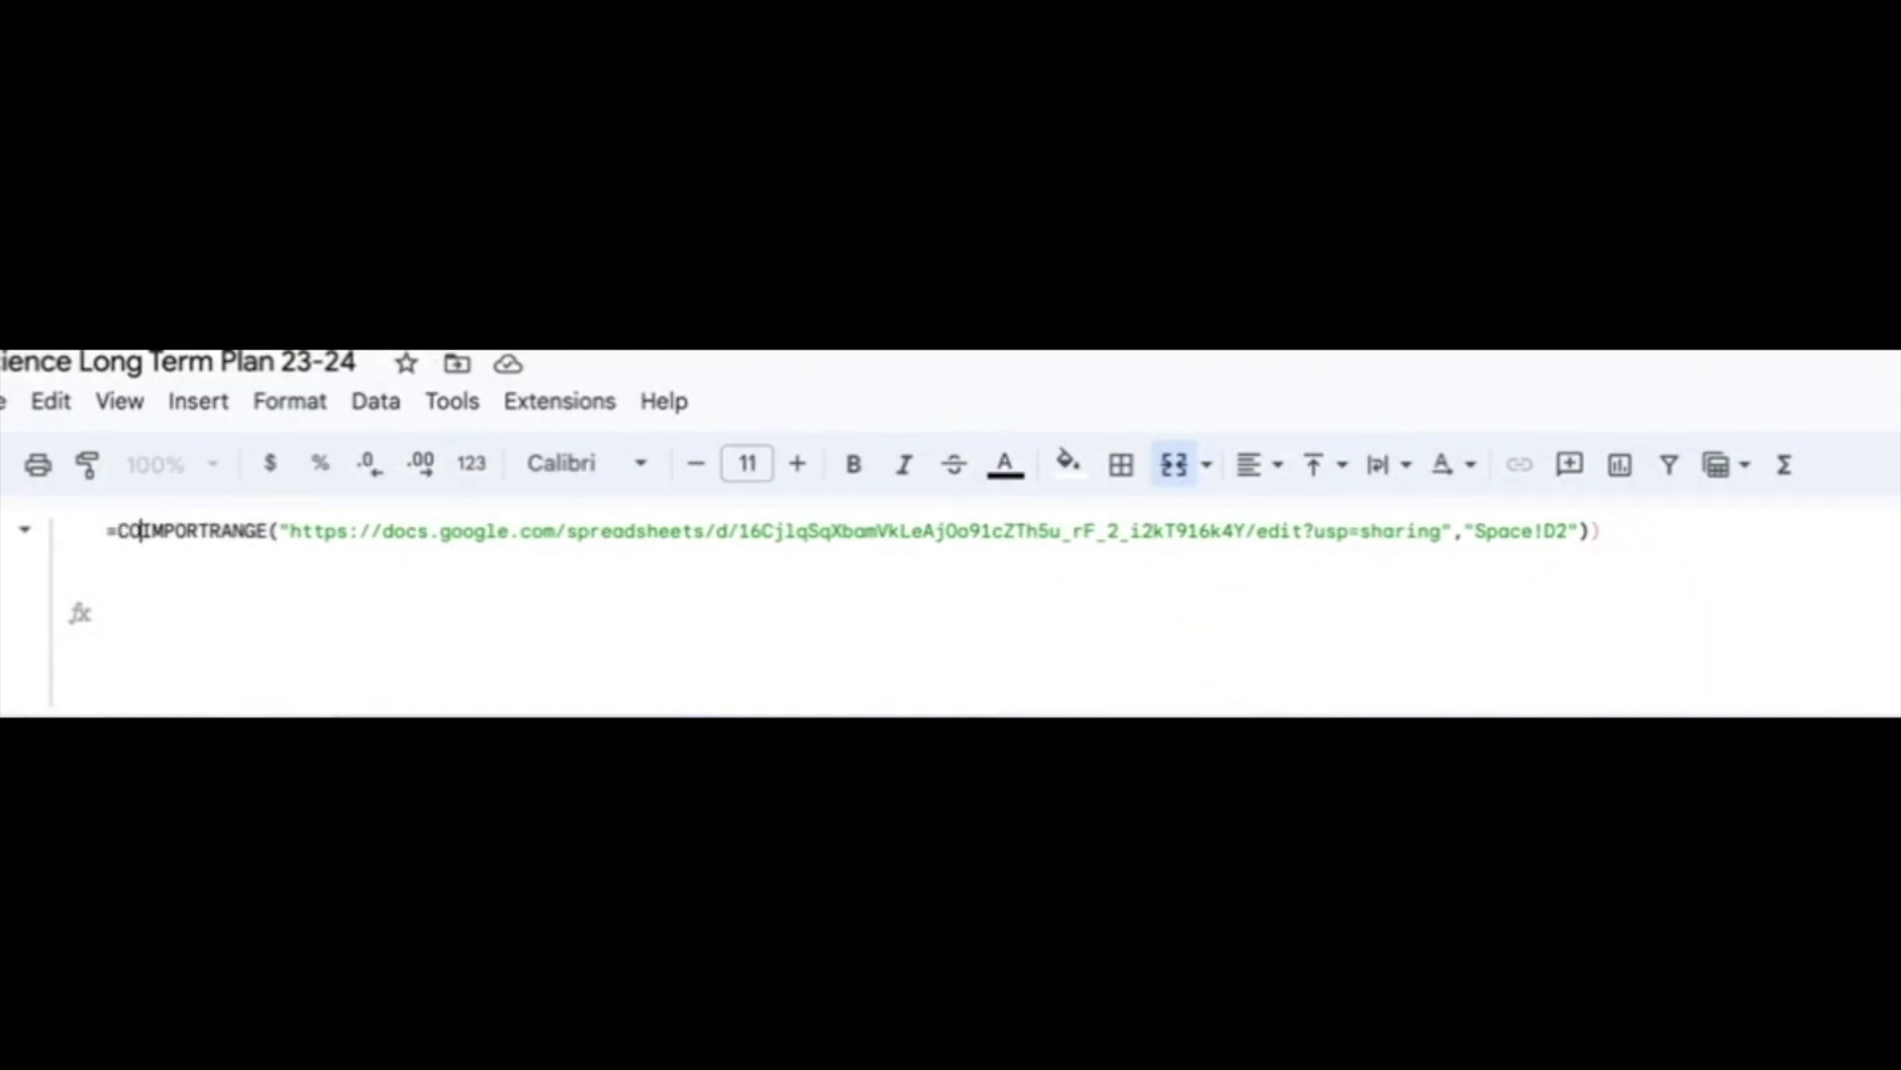
key(BackSpace)
key(BackSpace)
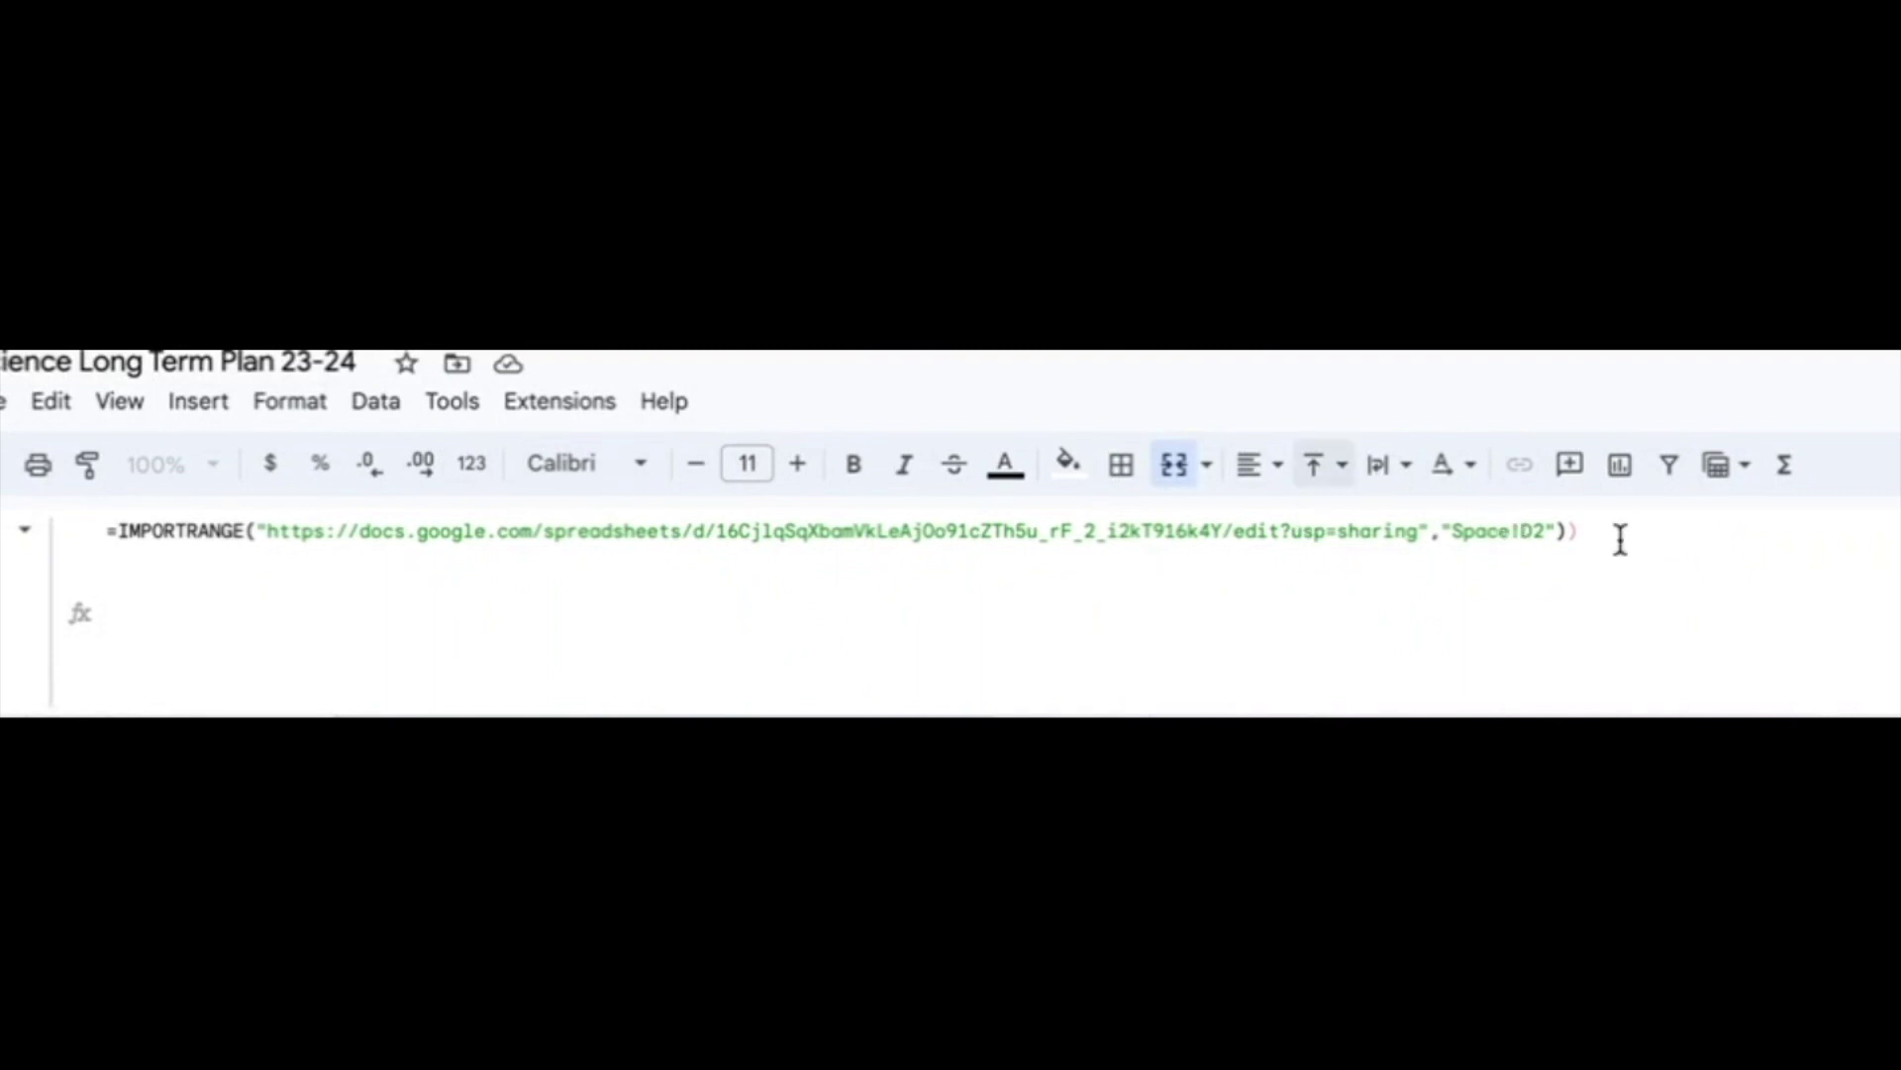
click(1594, 534)
key(BackSpace)
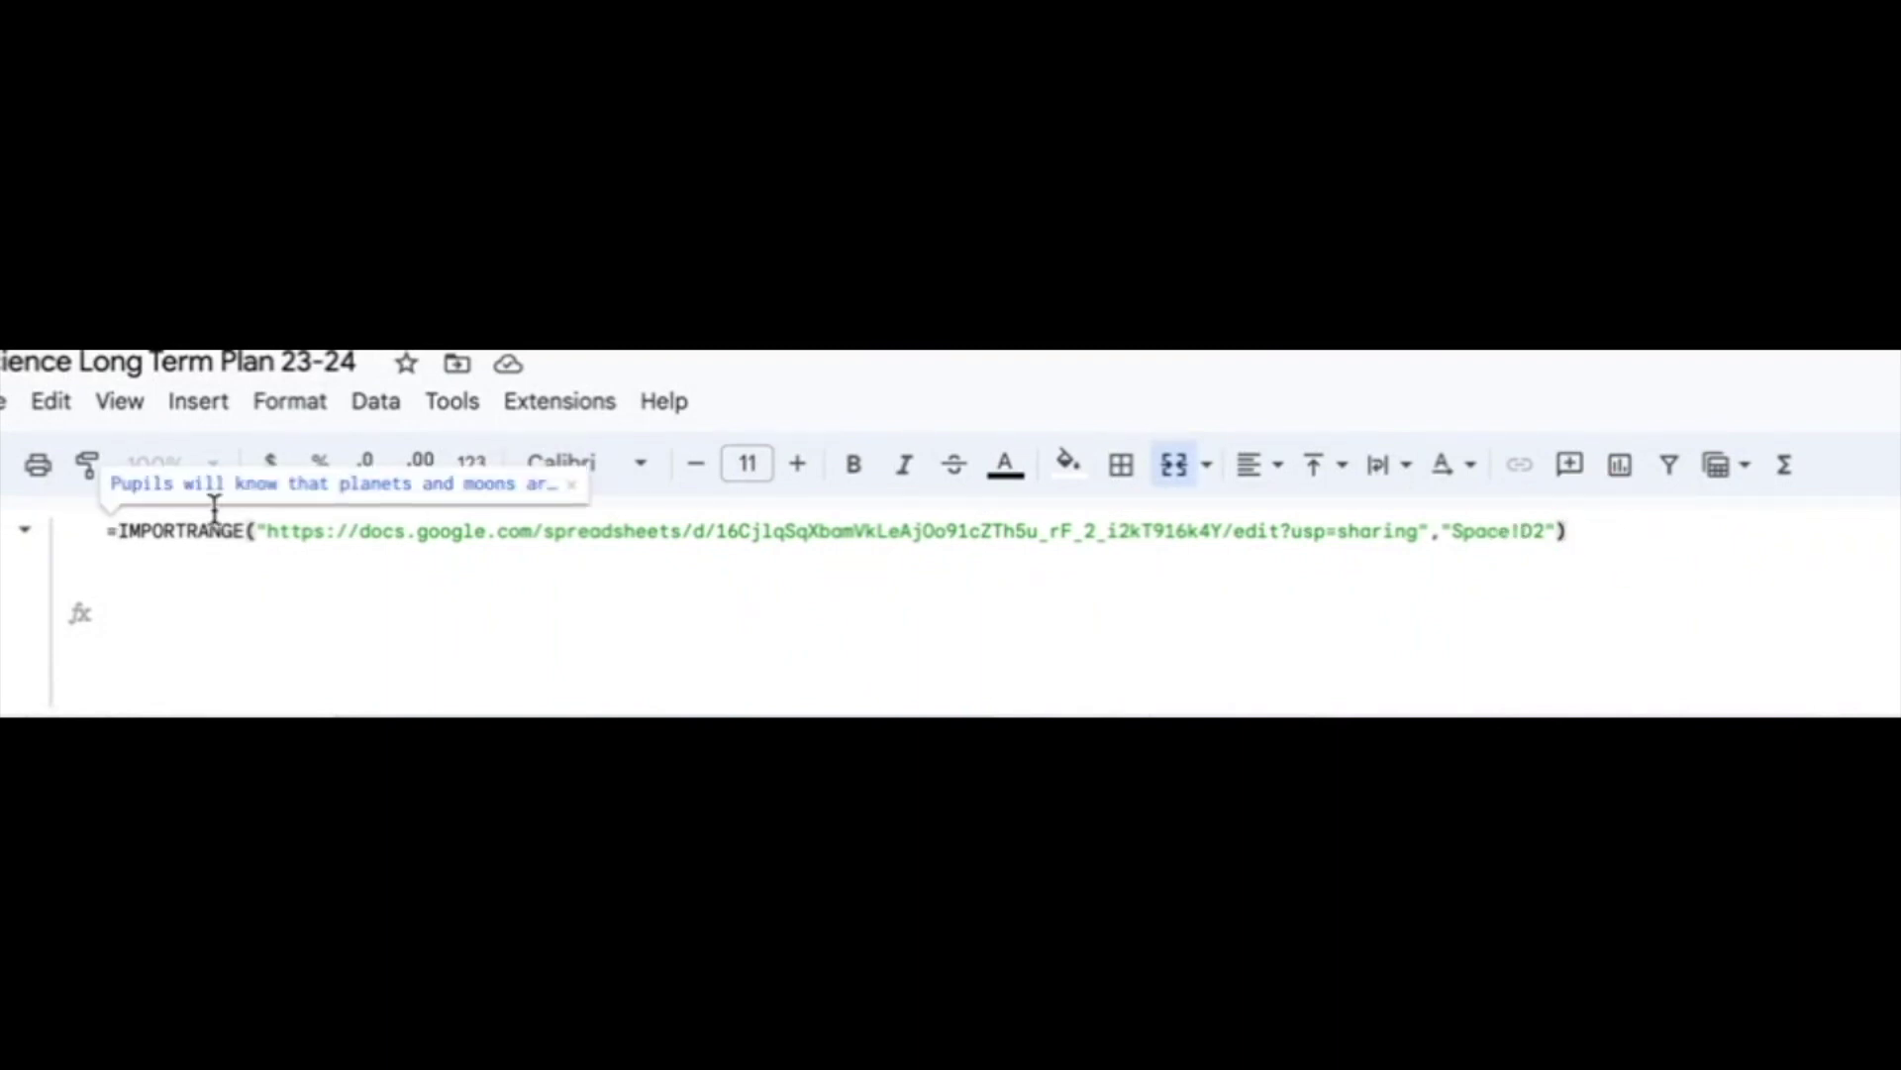
- Select the source URL in the formula, then commit the single IMPORTRANGE of Space!D2
drag(265, 530, 1420, 538)
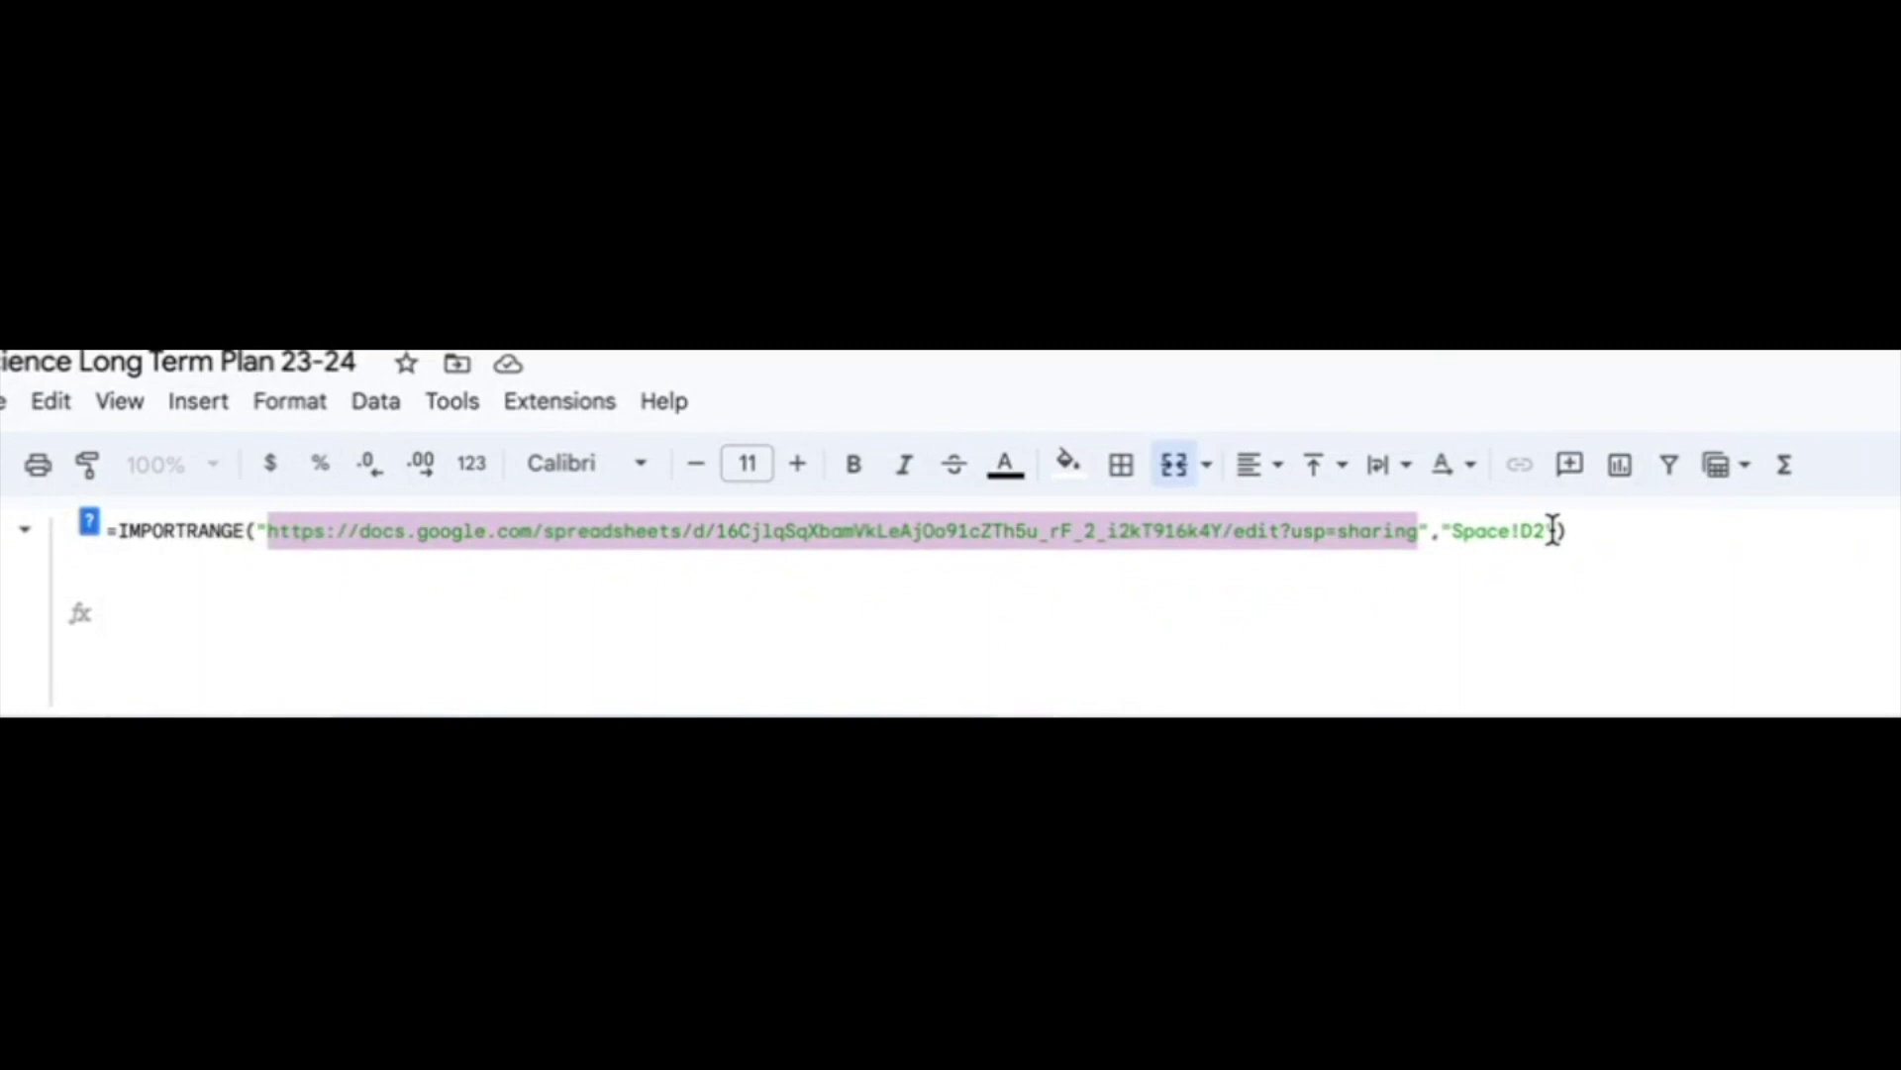
click(1622, 539)
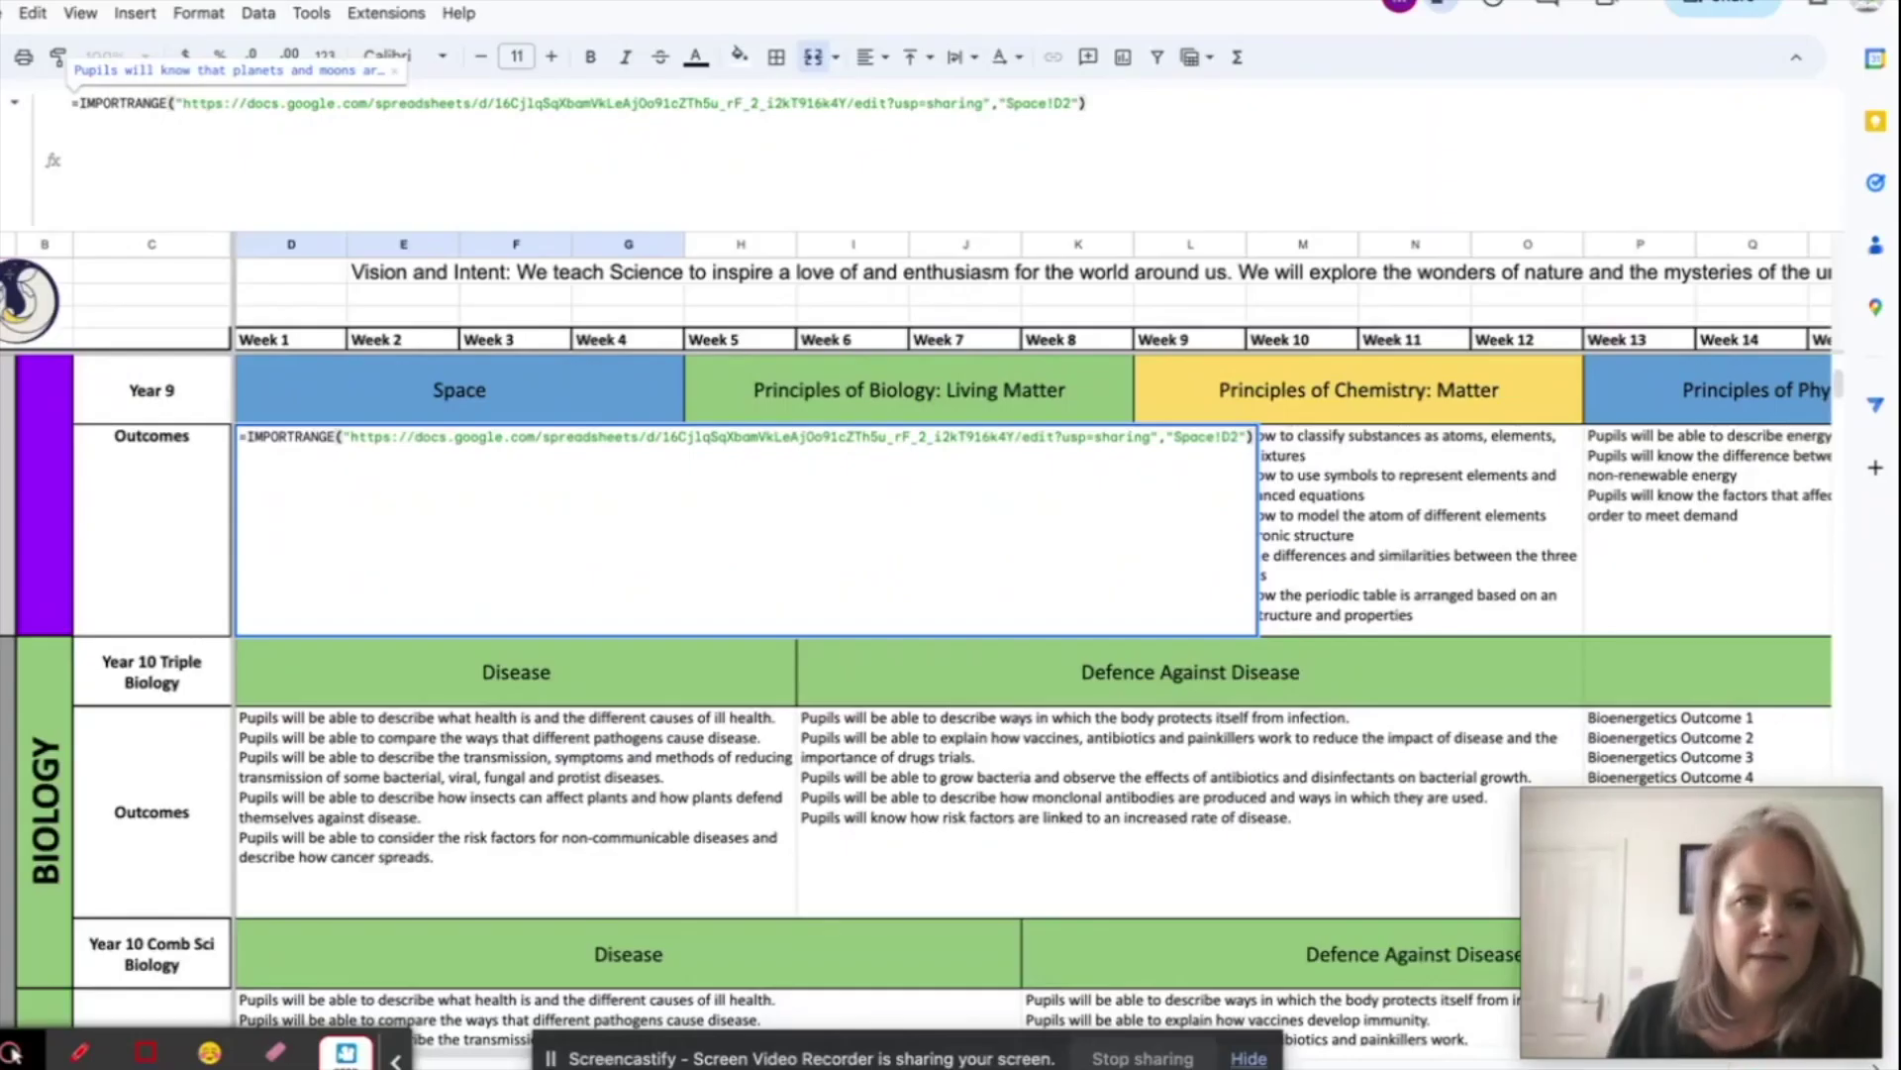
key(Return)
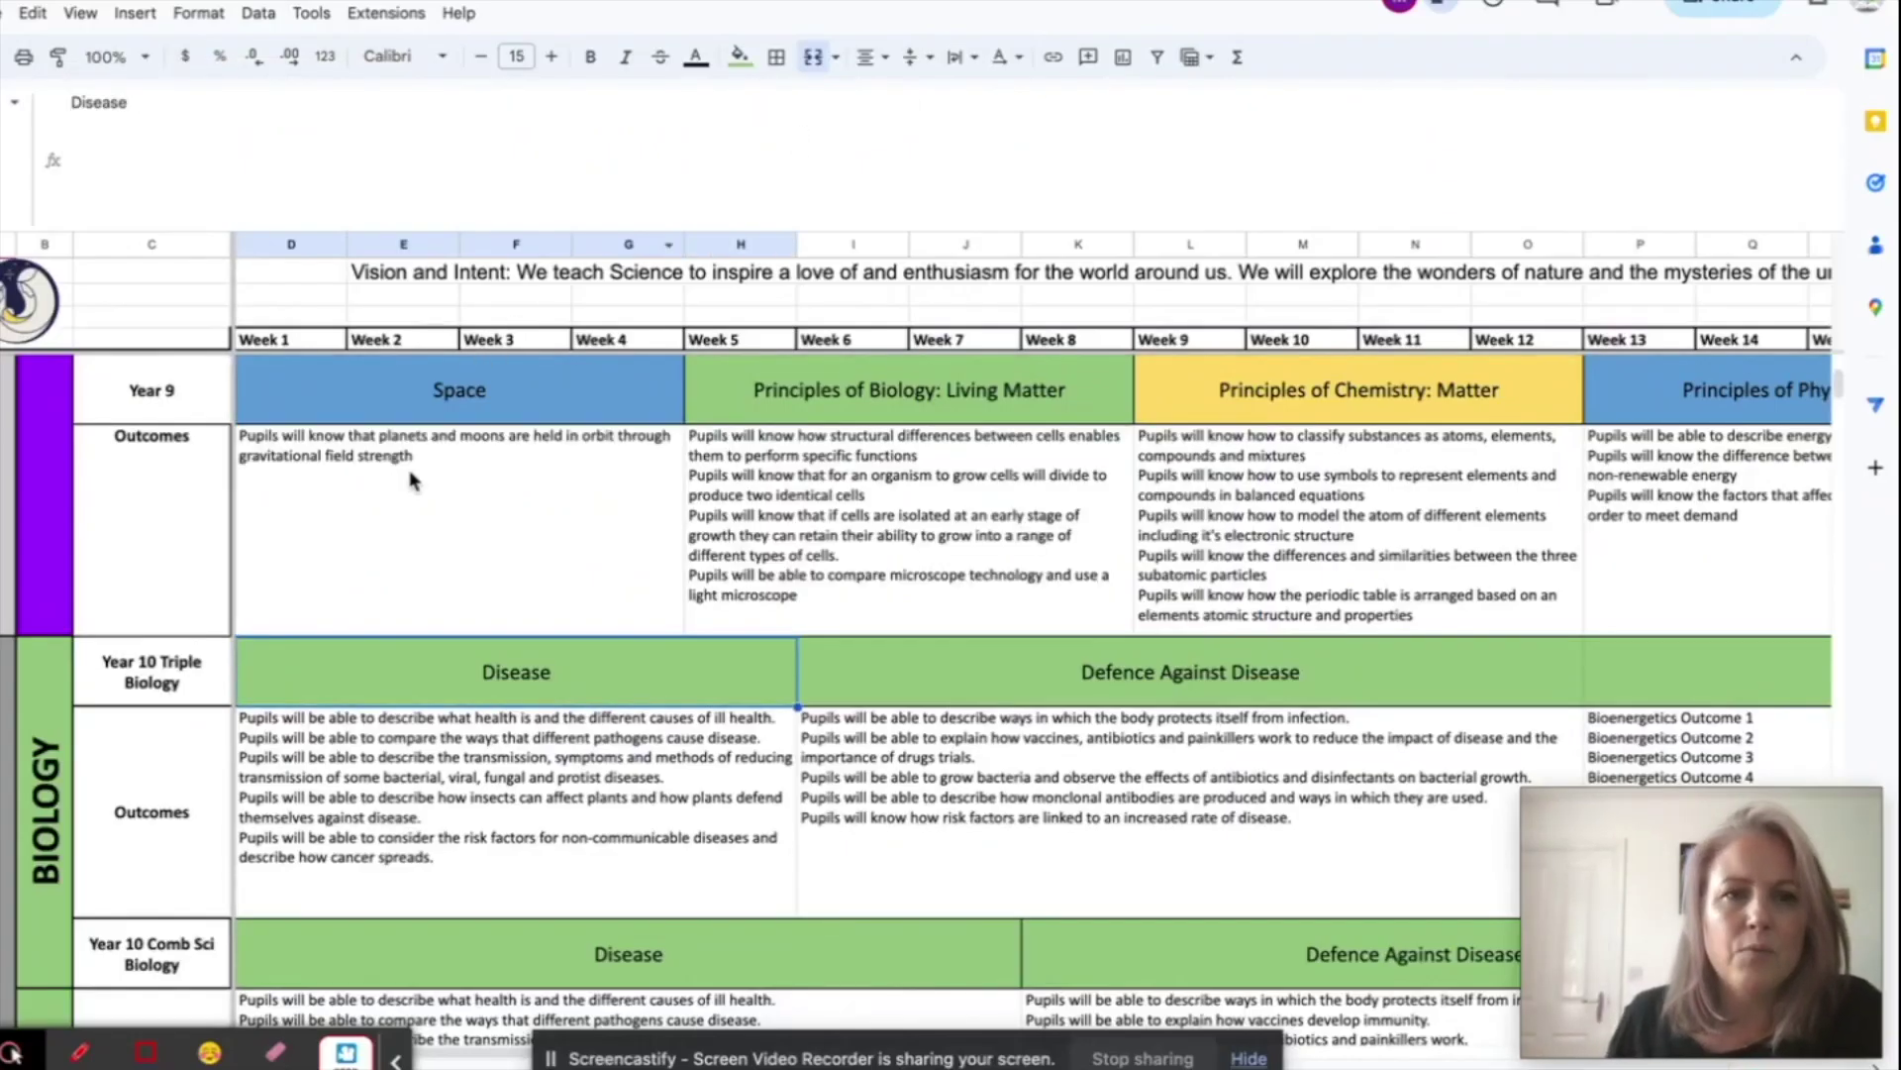
- Check the Space source sheet, then change the outcomes import from Space!D2 to Space!D3
click(412, 480)
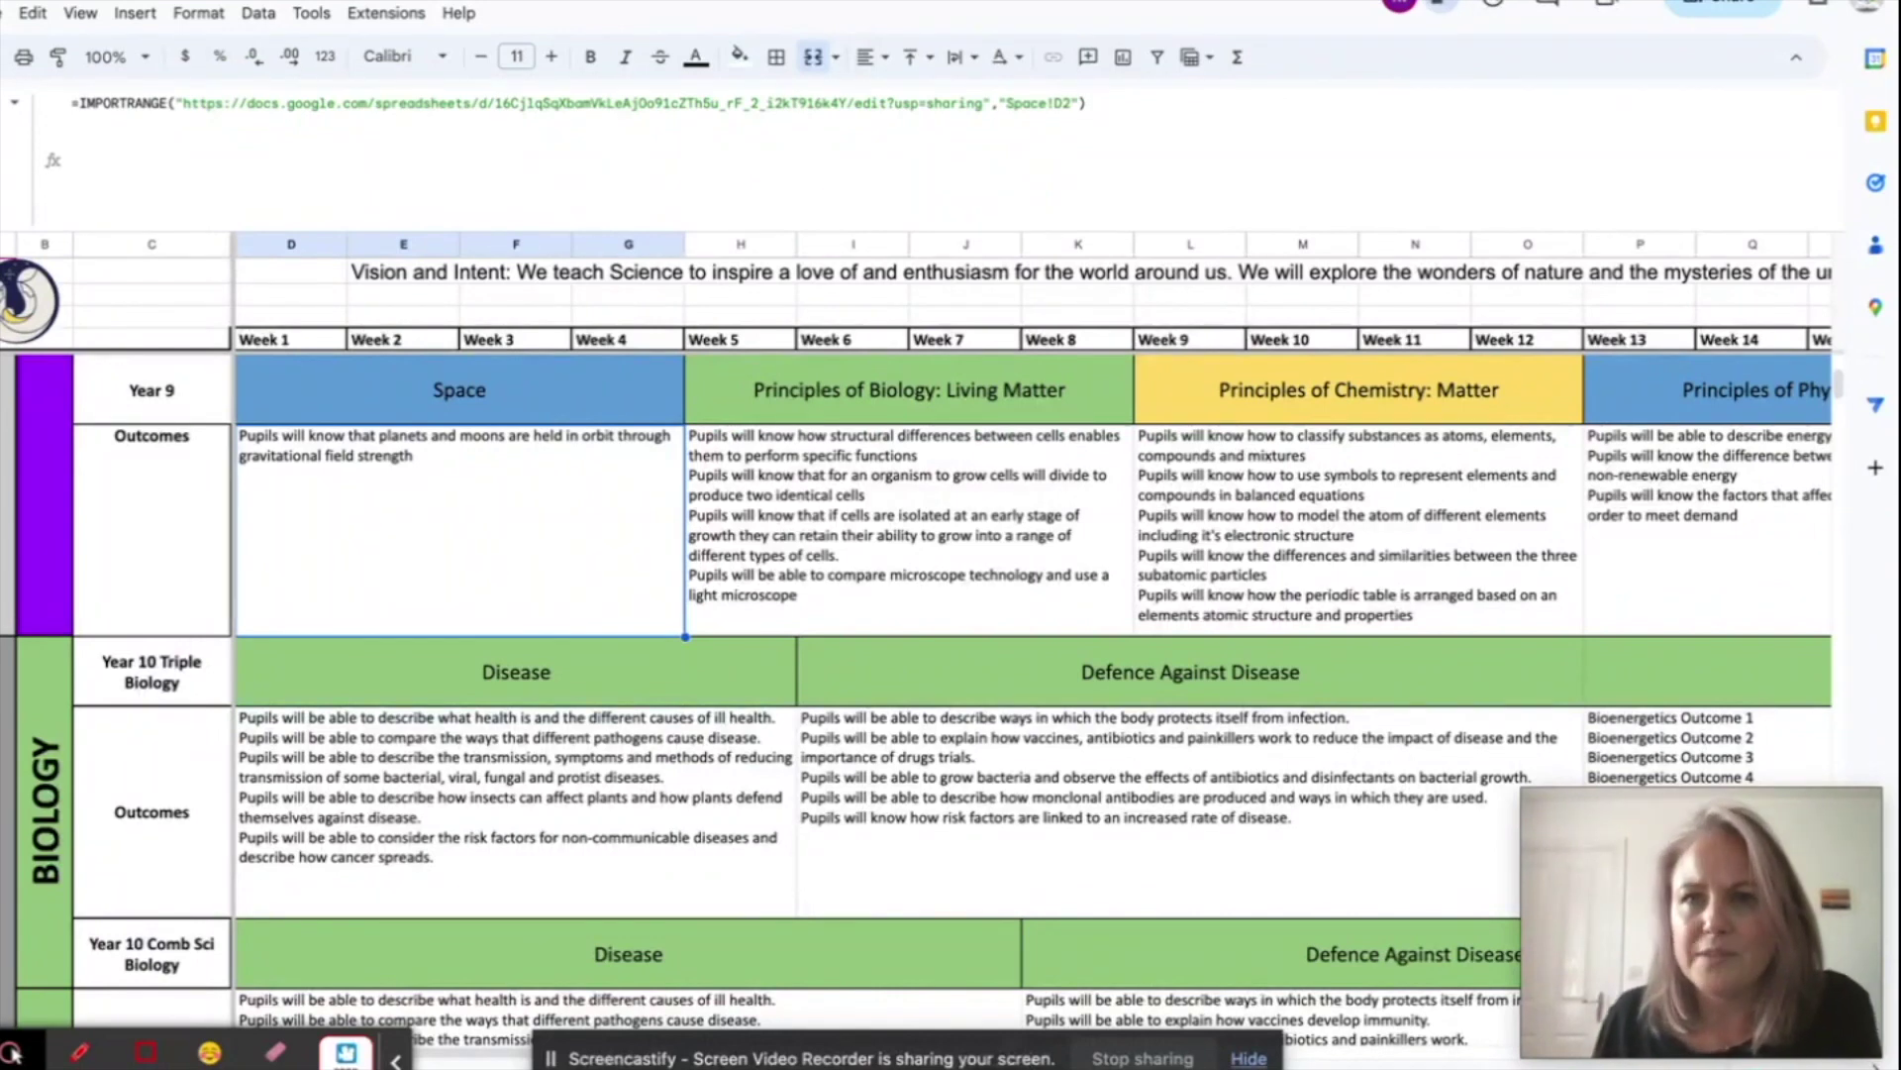
key(ctrl+Tab)
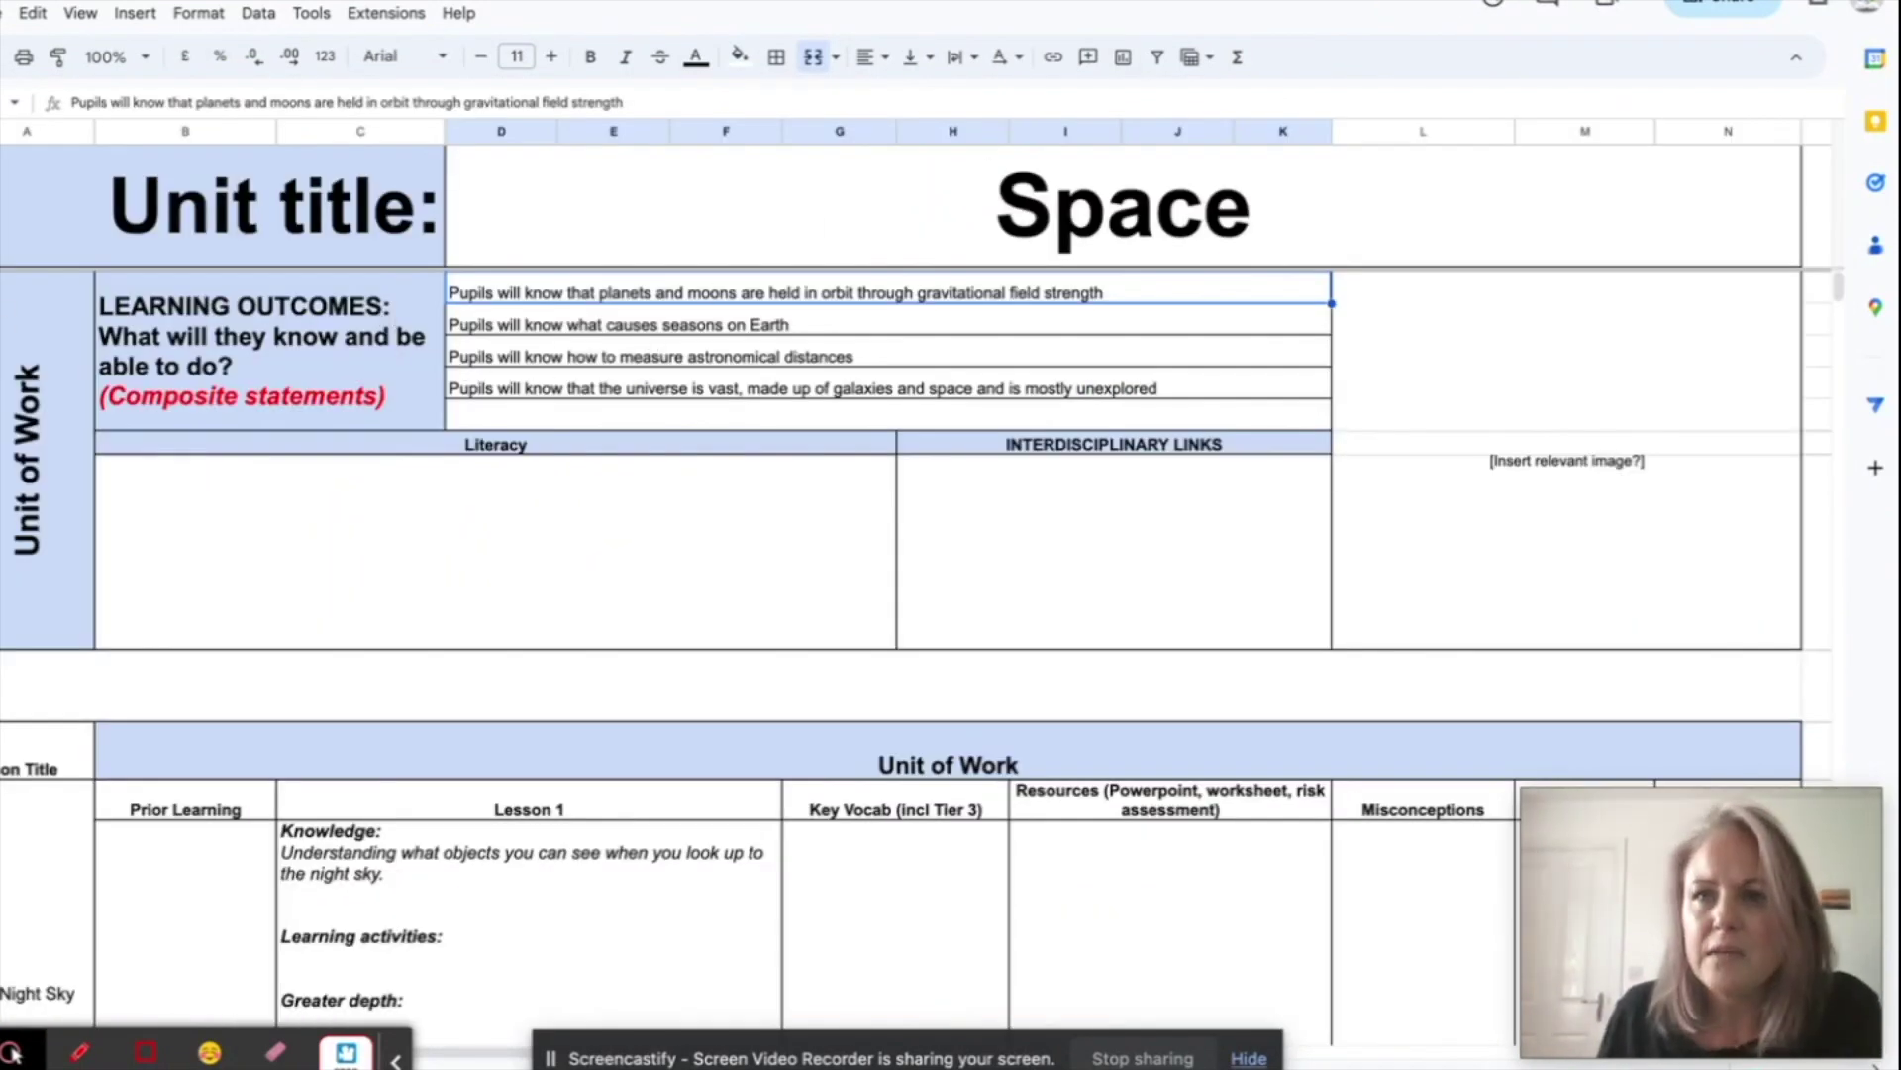
key(ctrl+shift+Tab)
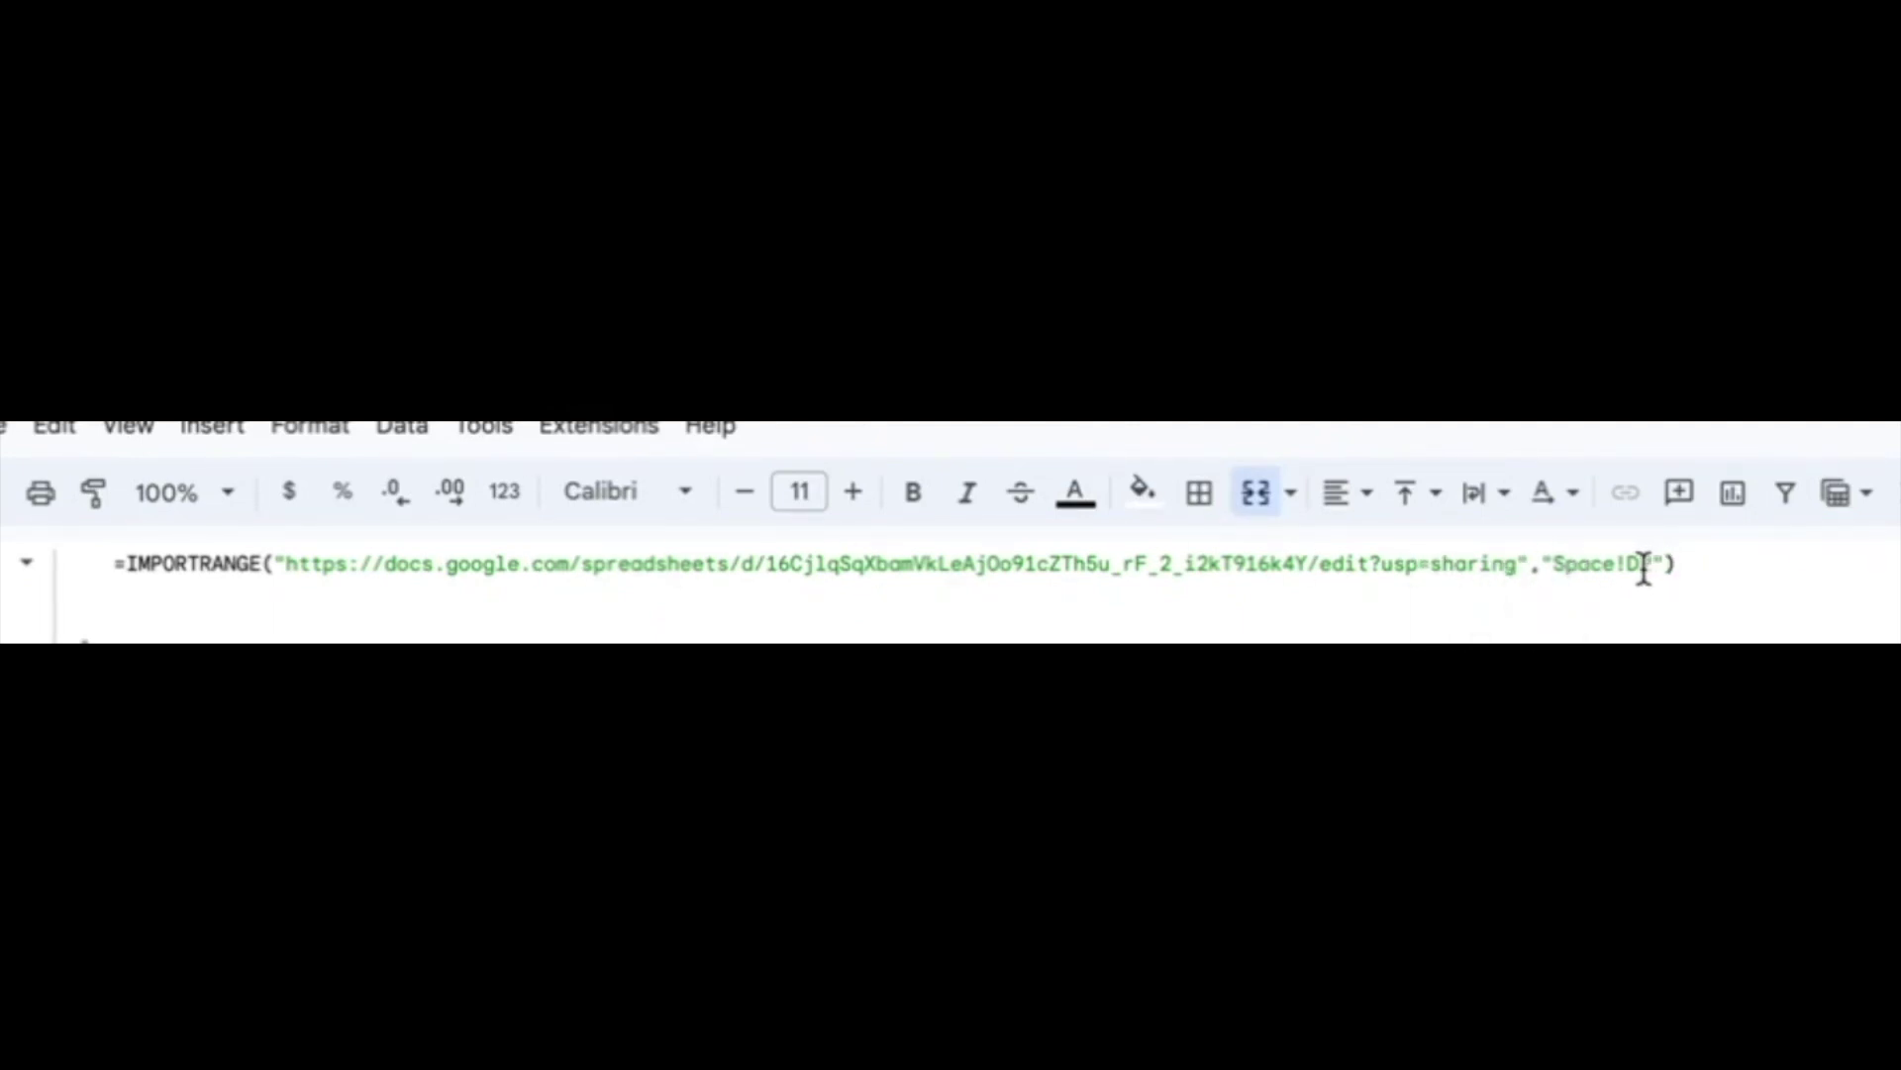
click(1651, 574)
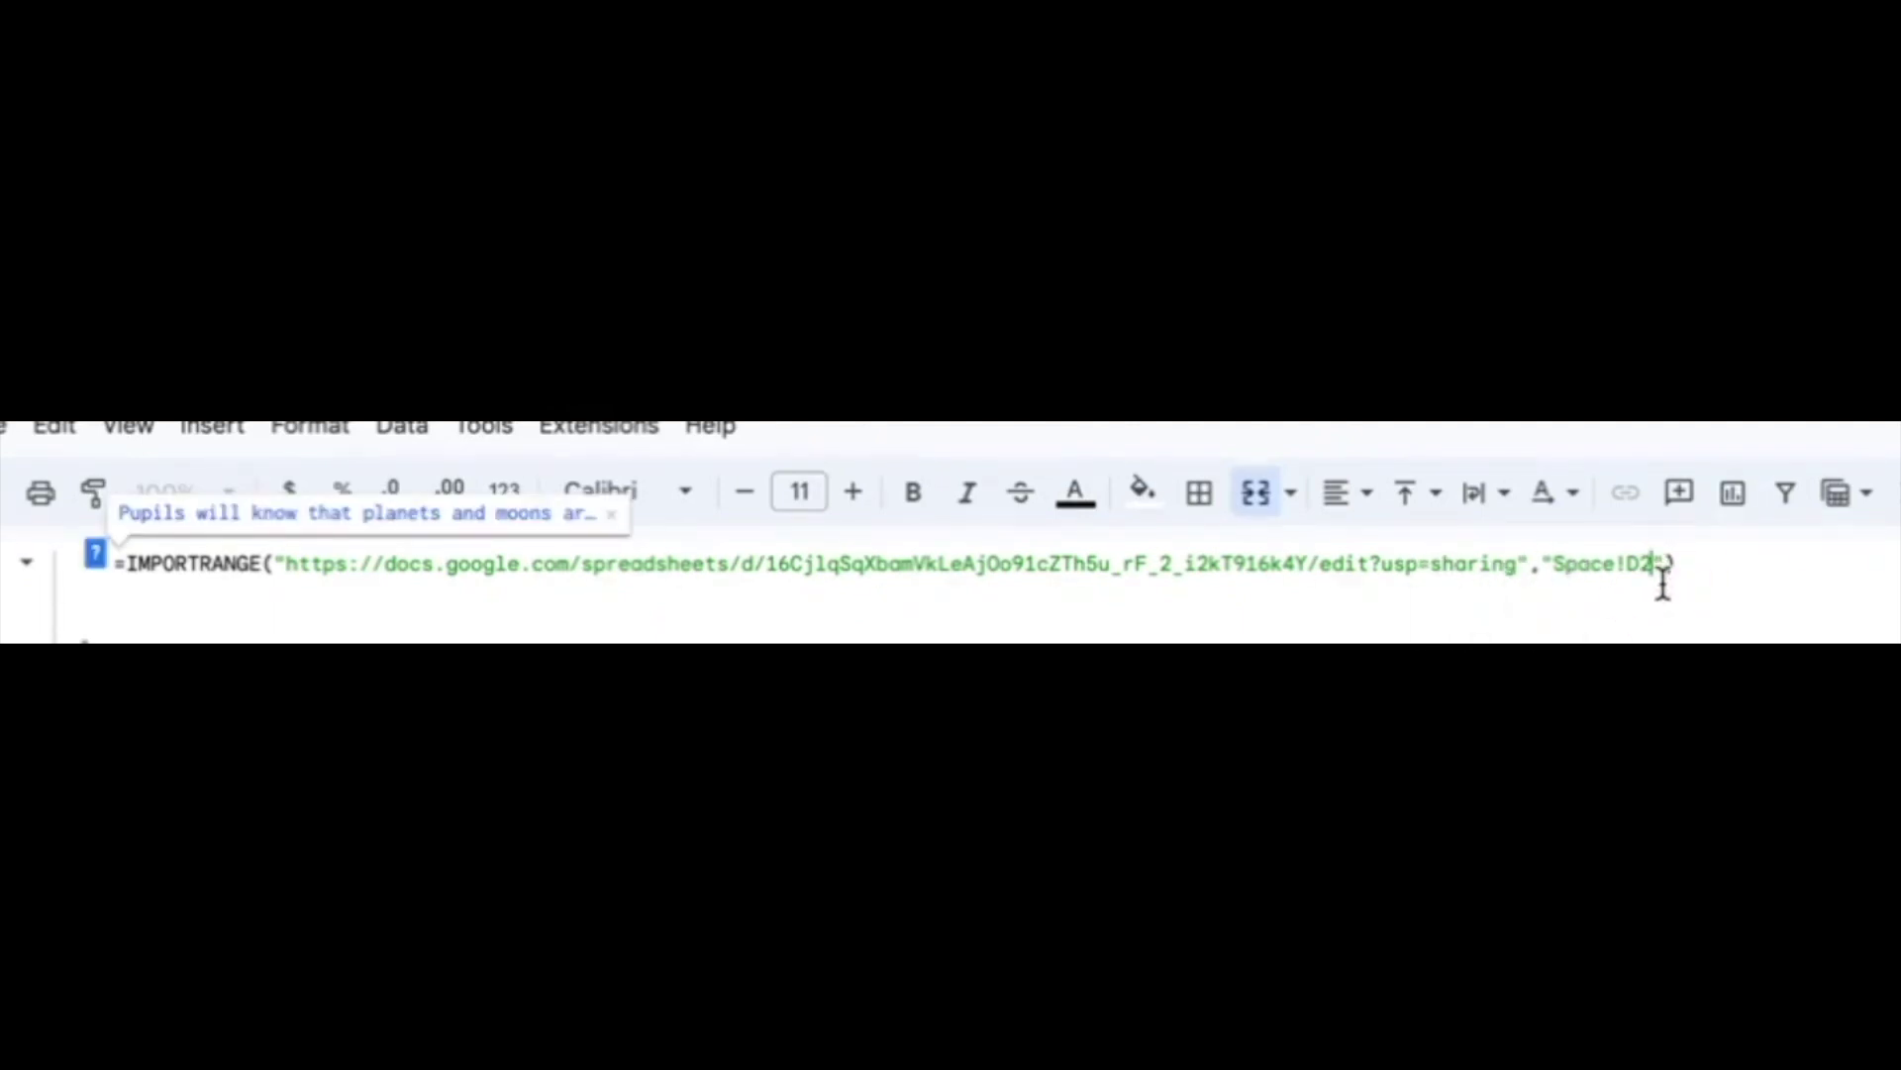
key(BackSpace)
text(3)
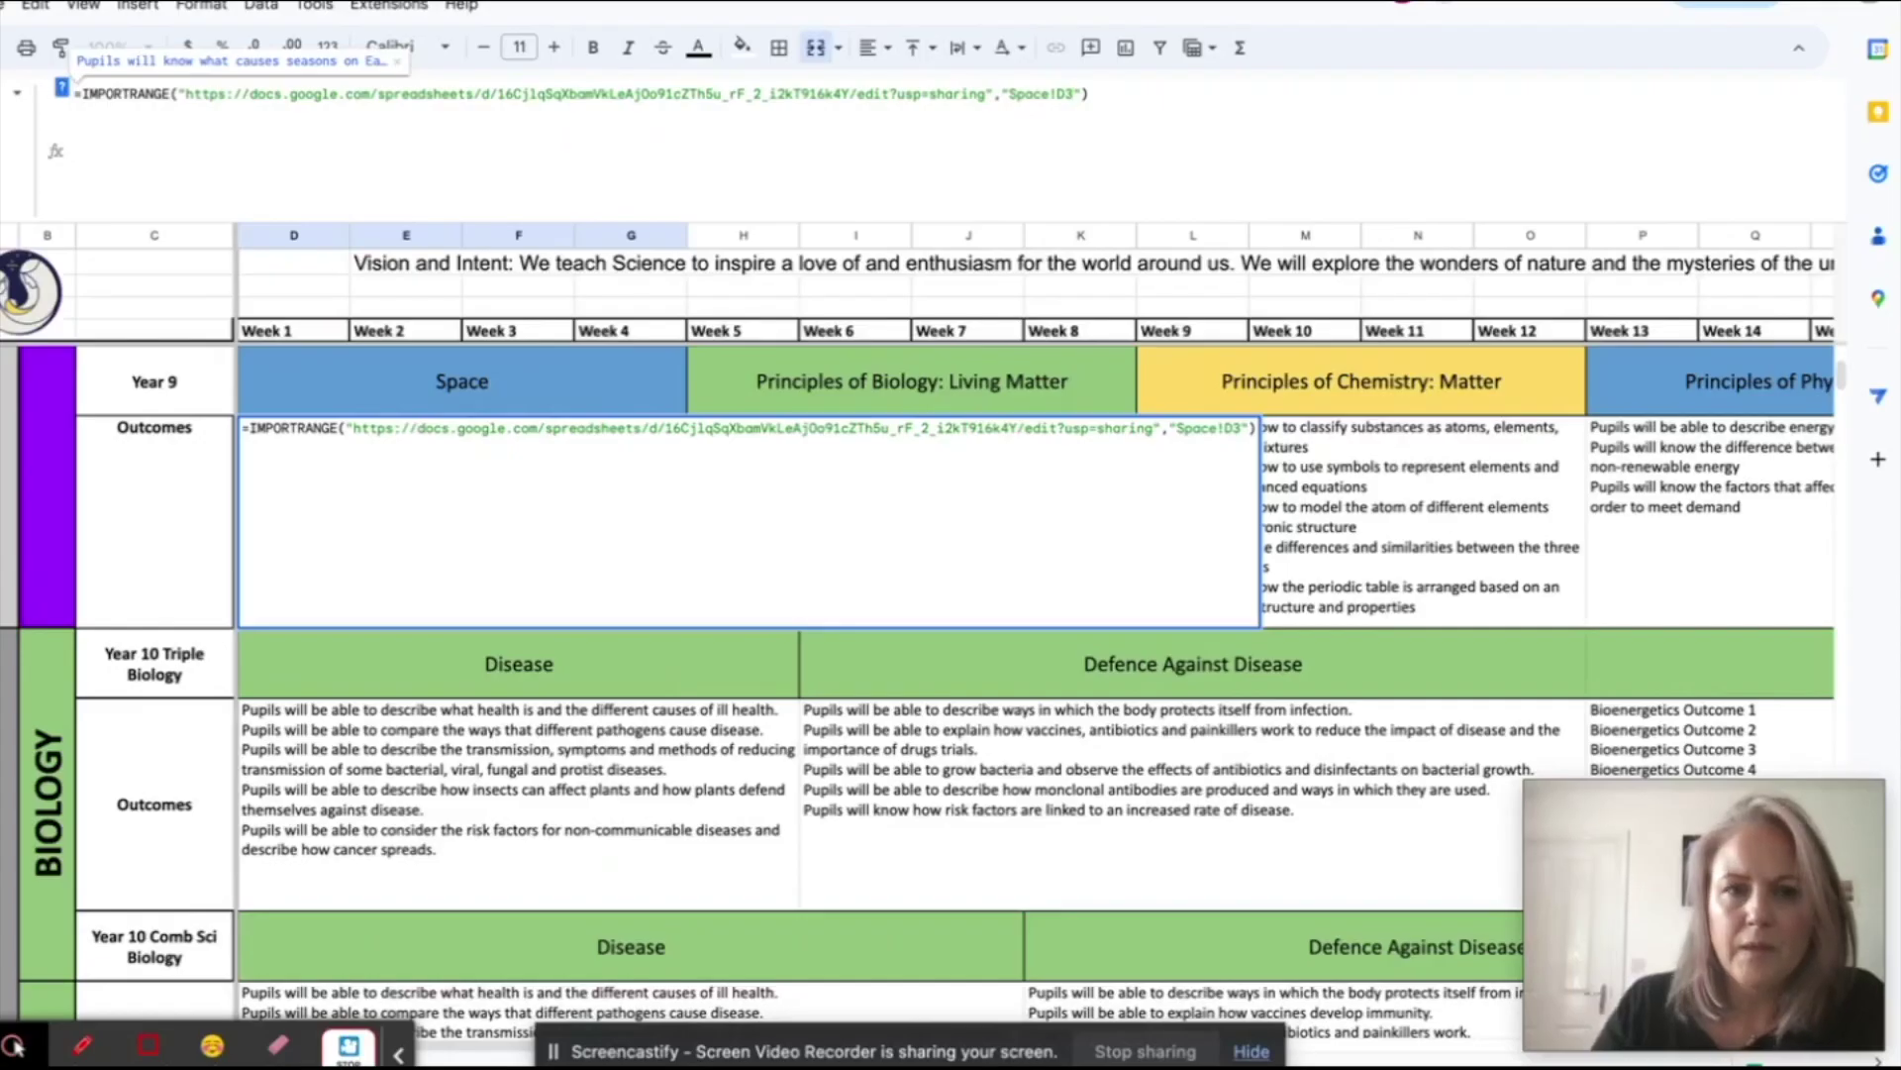
key(Return)
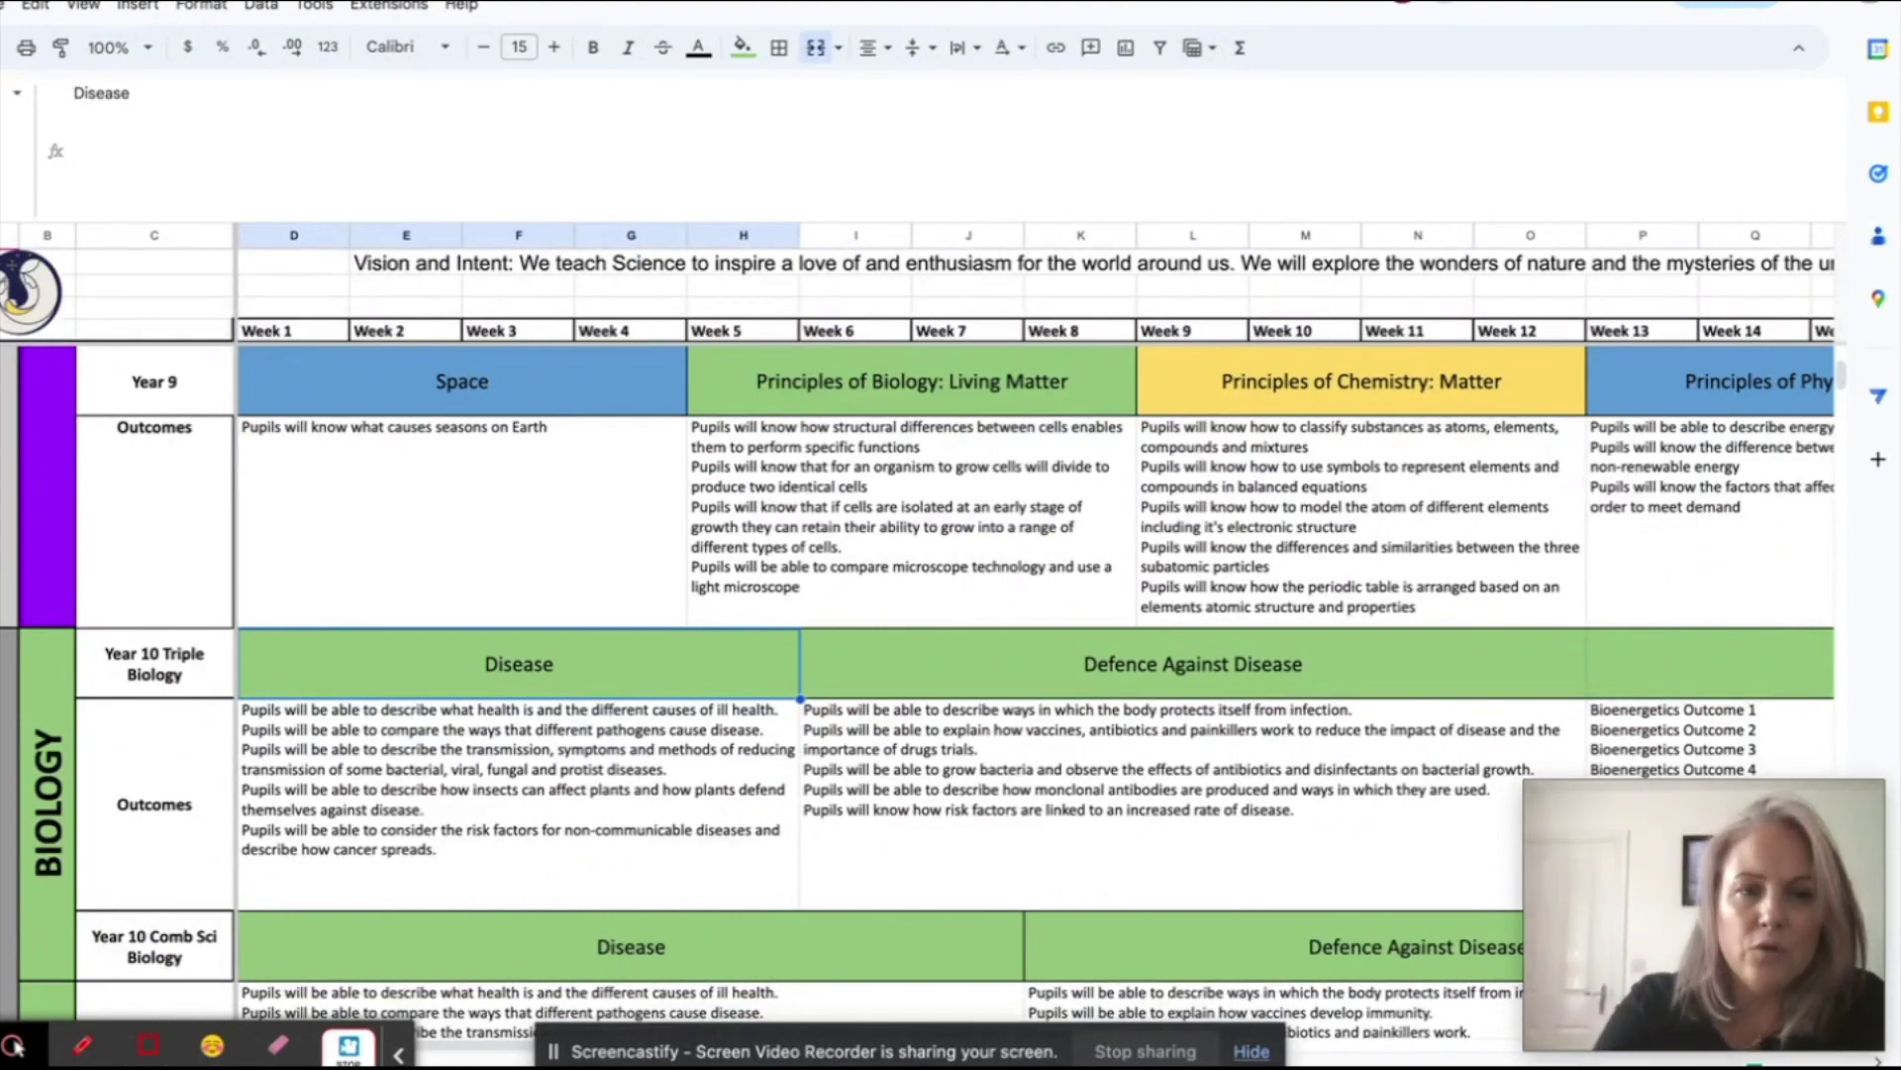
scroll(1126, 668, down, 5)
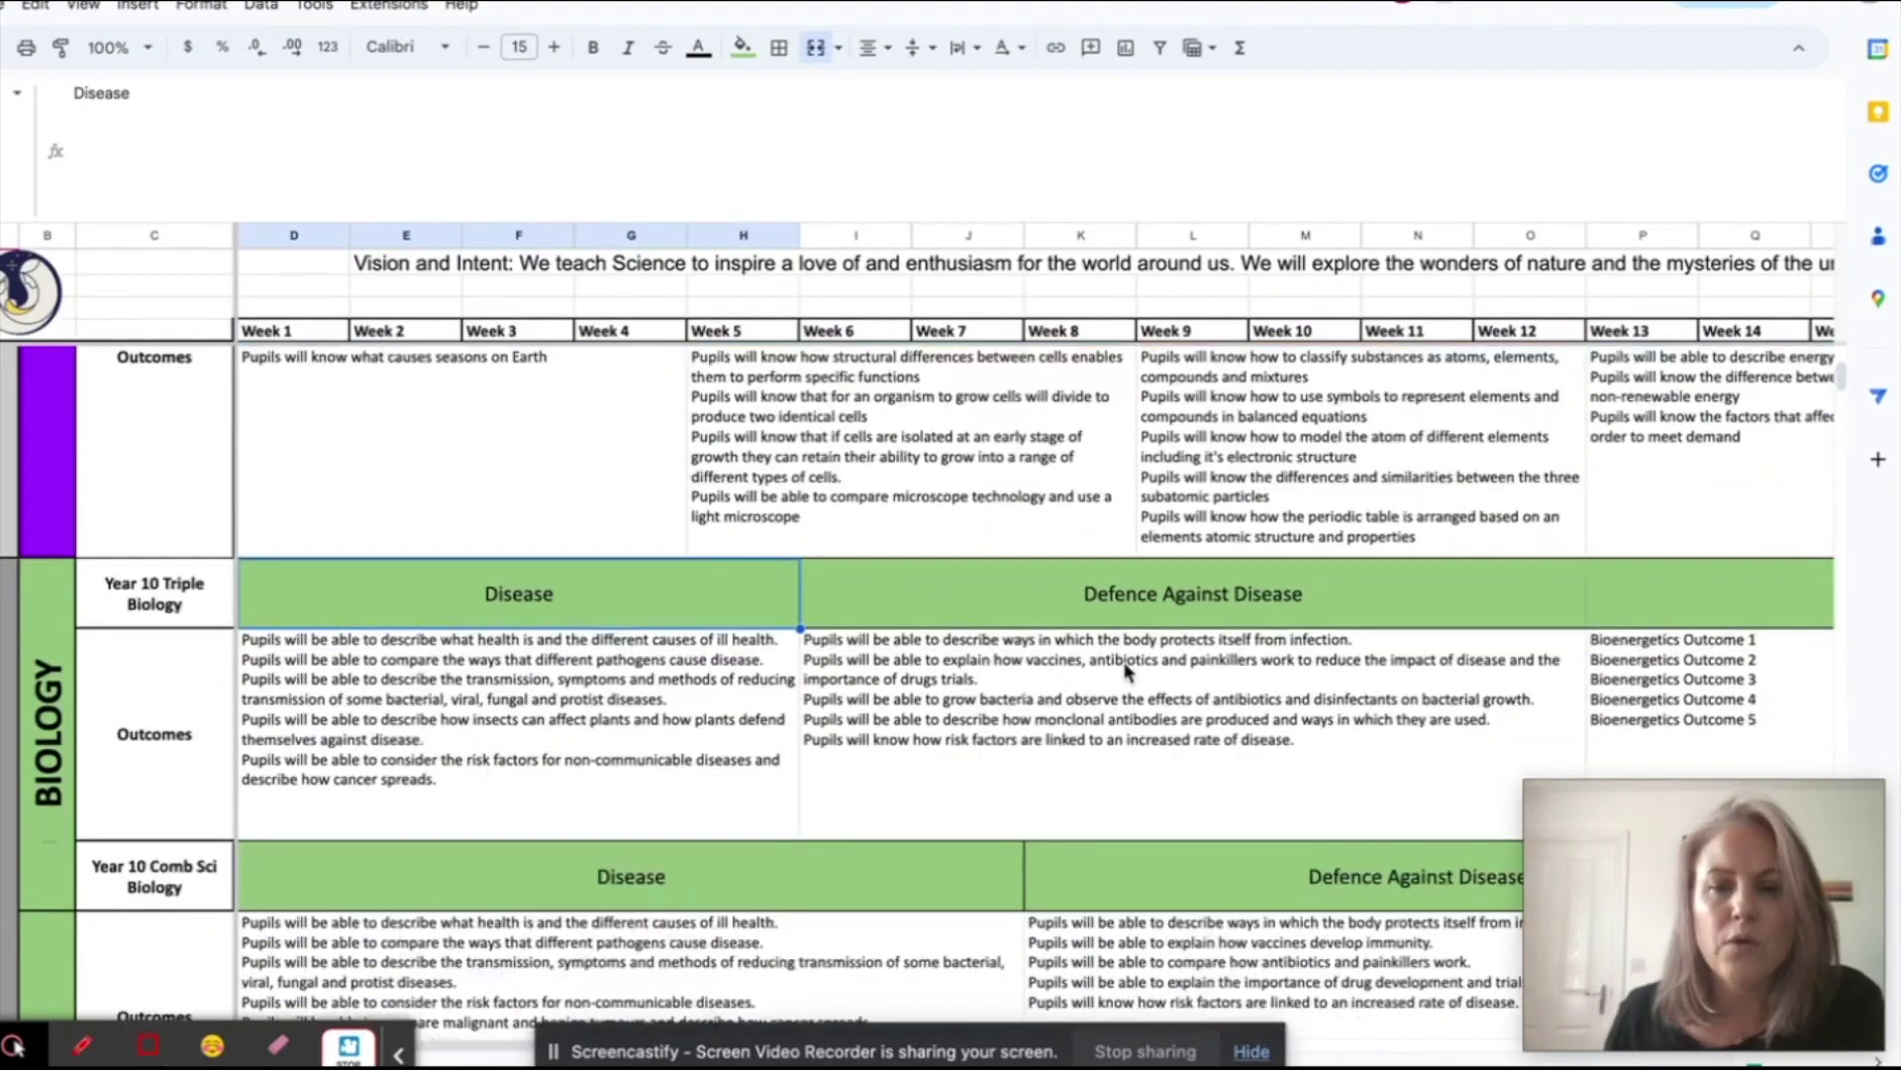
scroll(1125, 662, down, 3)
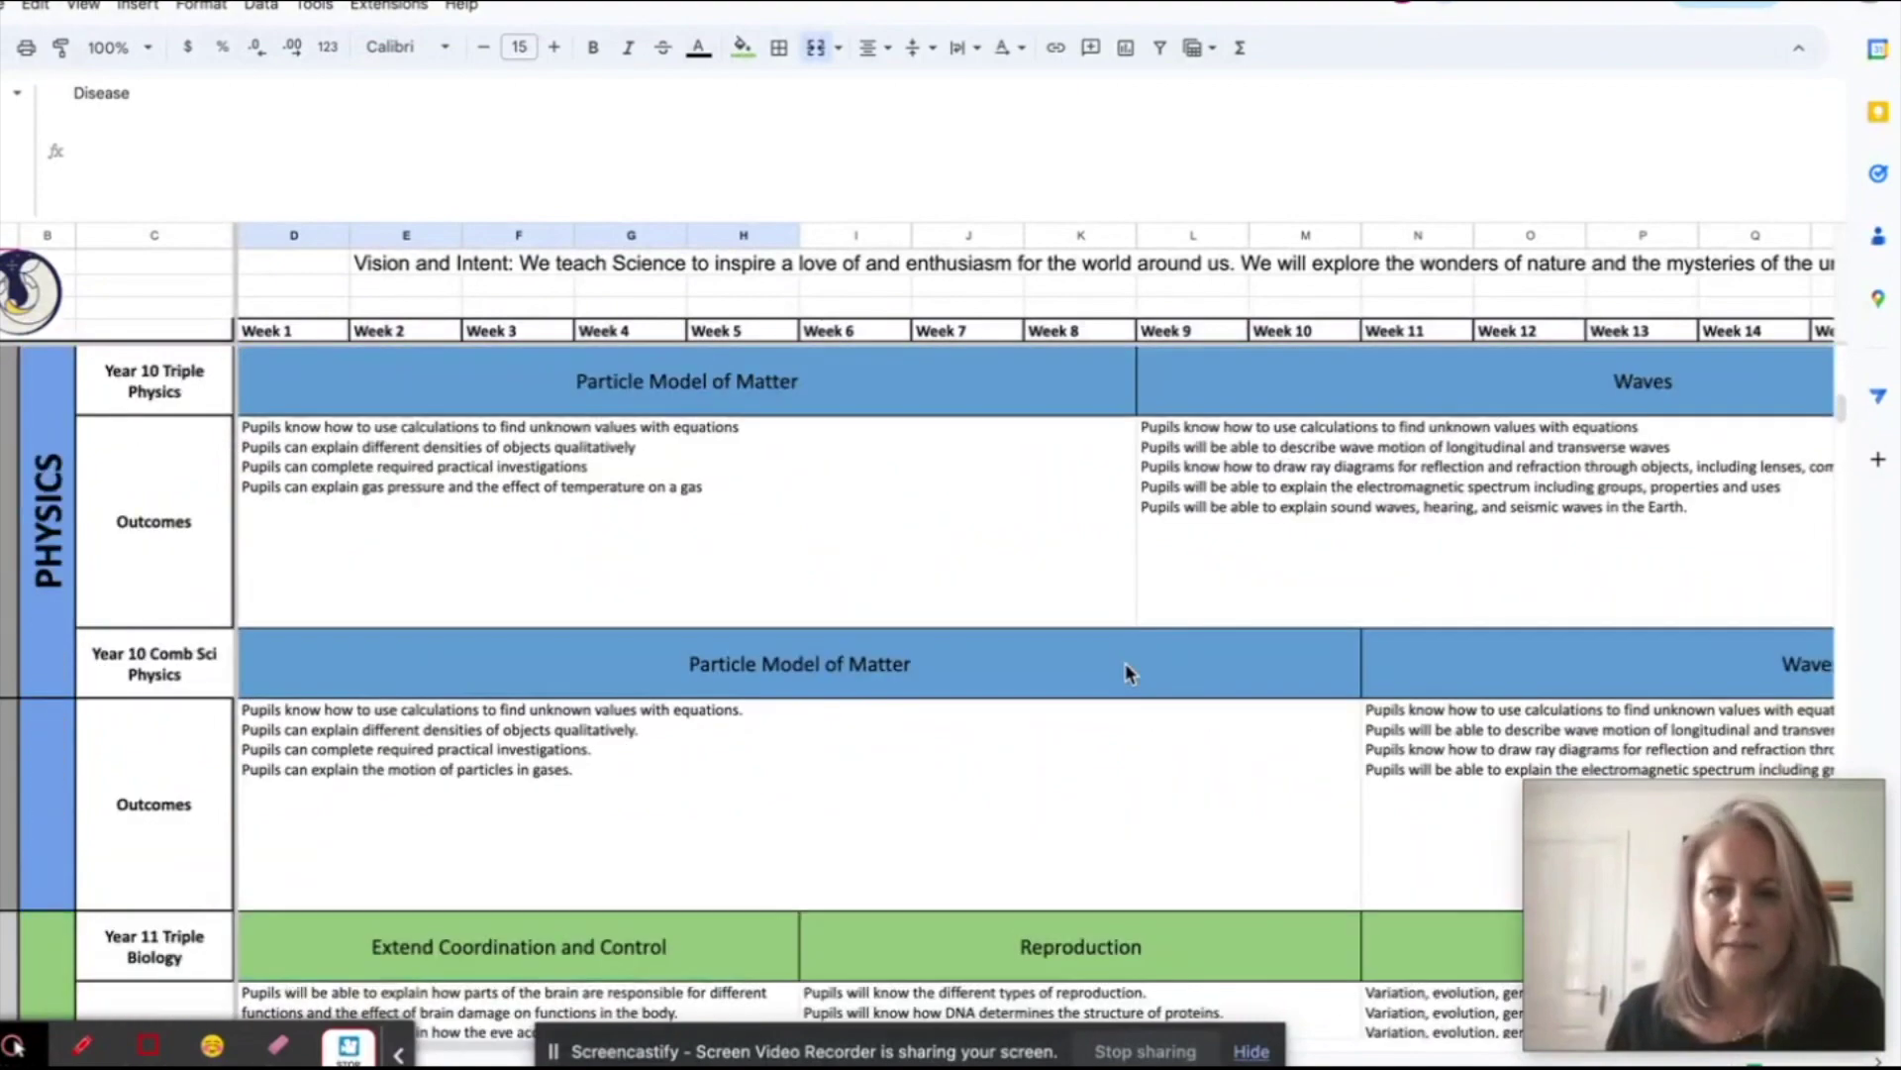
scroll(1125, 663, down, 6)
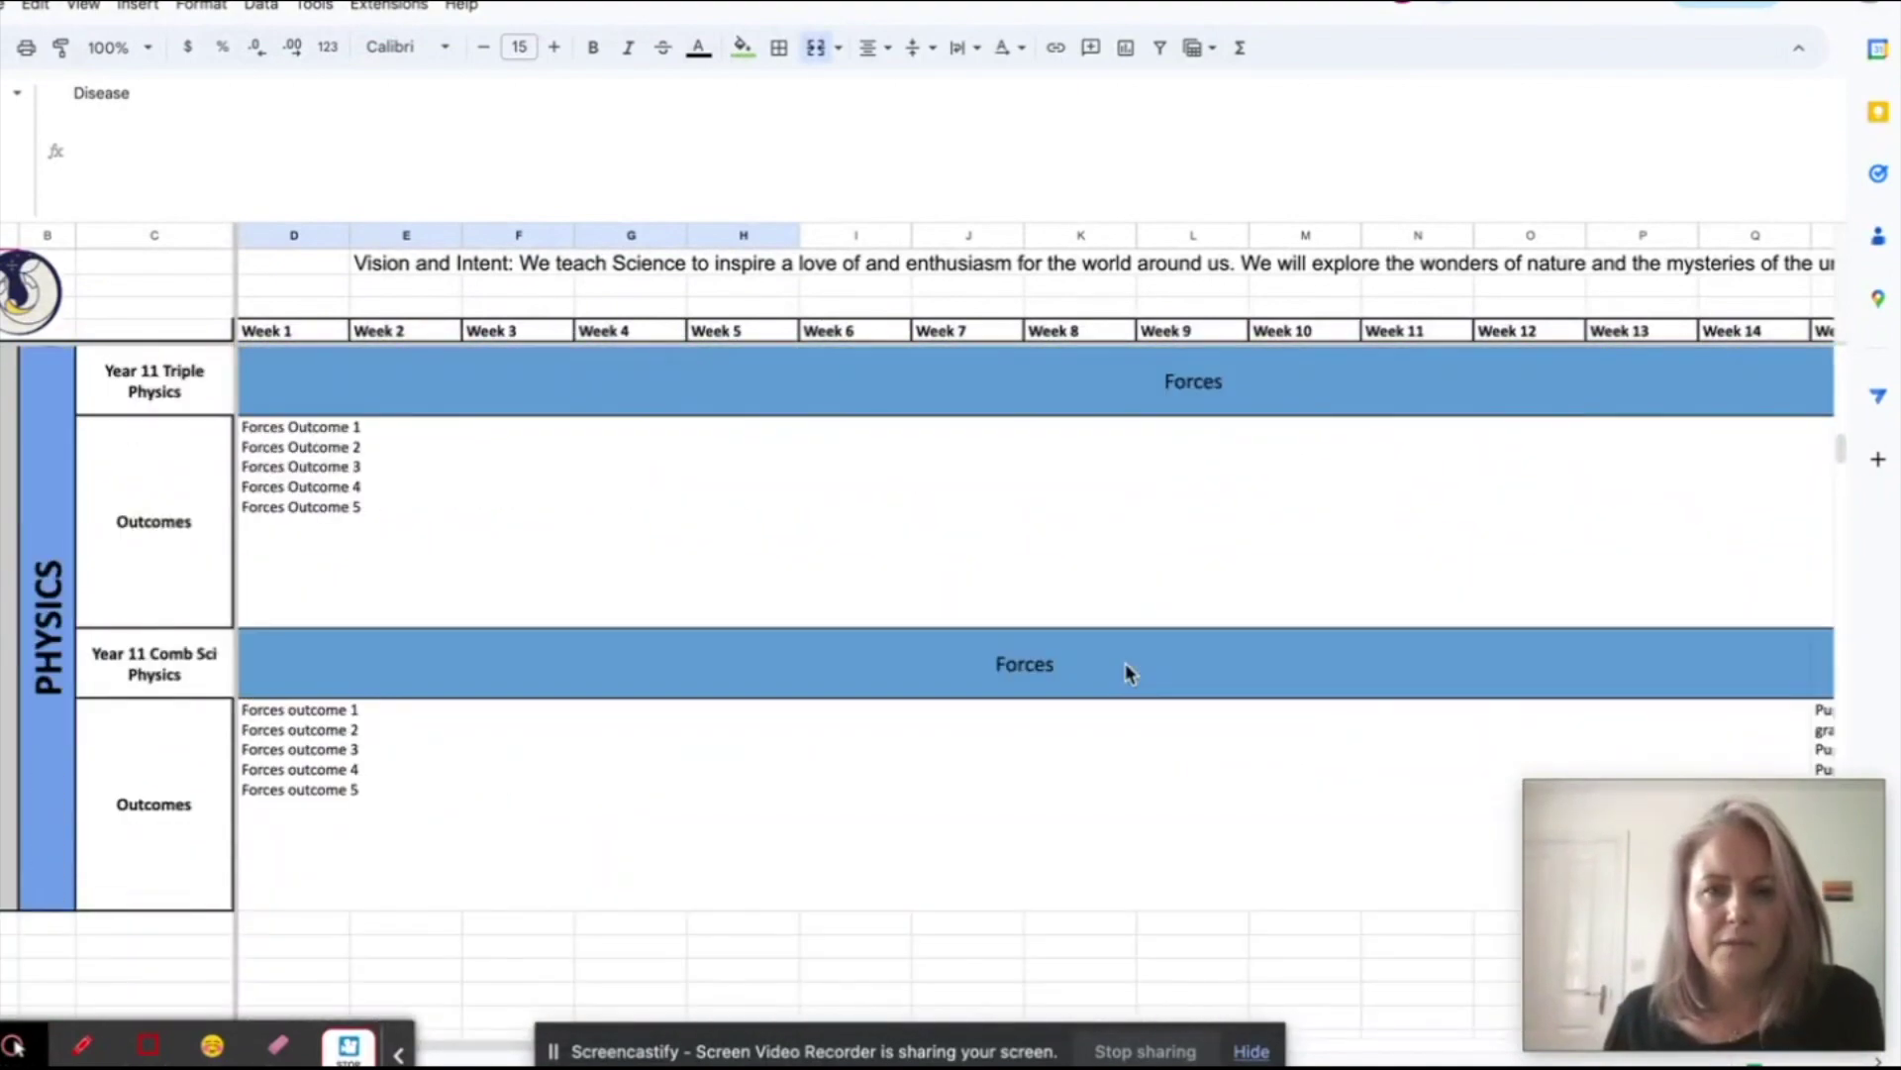
scroll(1125, 662, right, 5)
click(1230, 785)
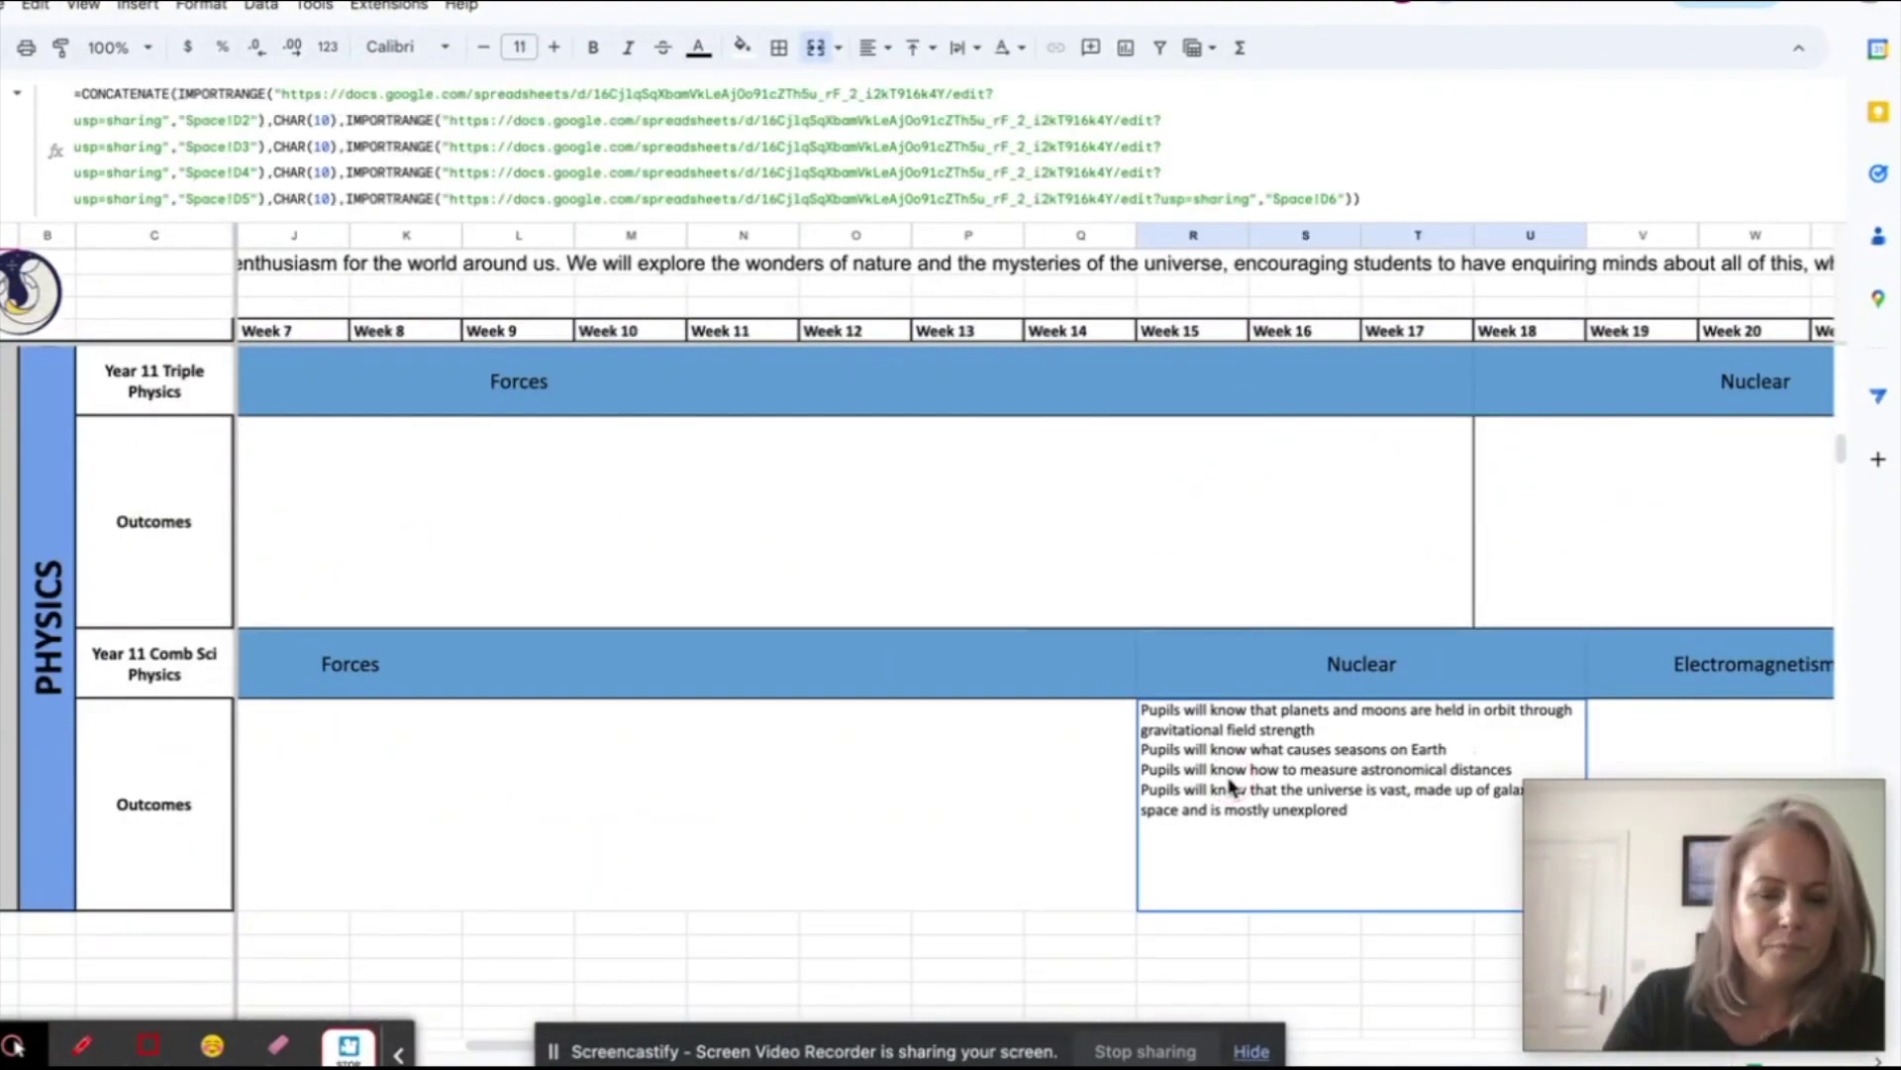
scroll(1230, 786, up, 8)
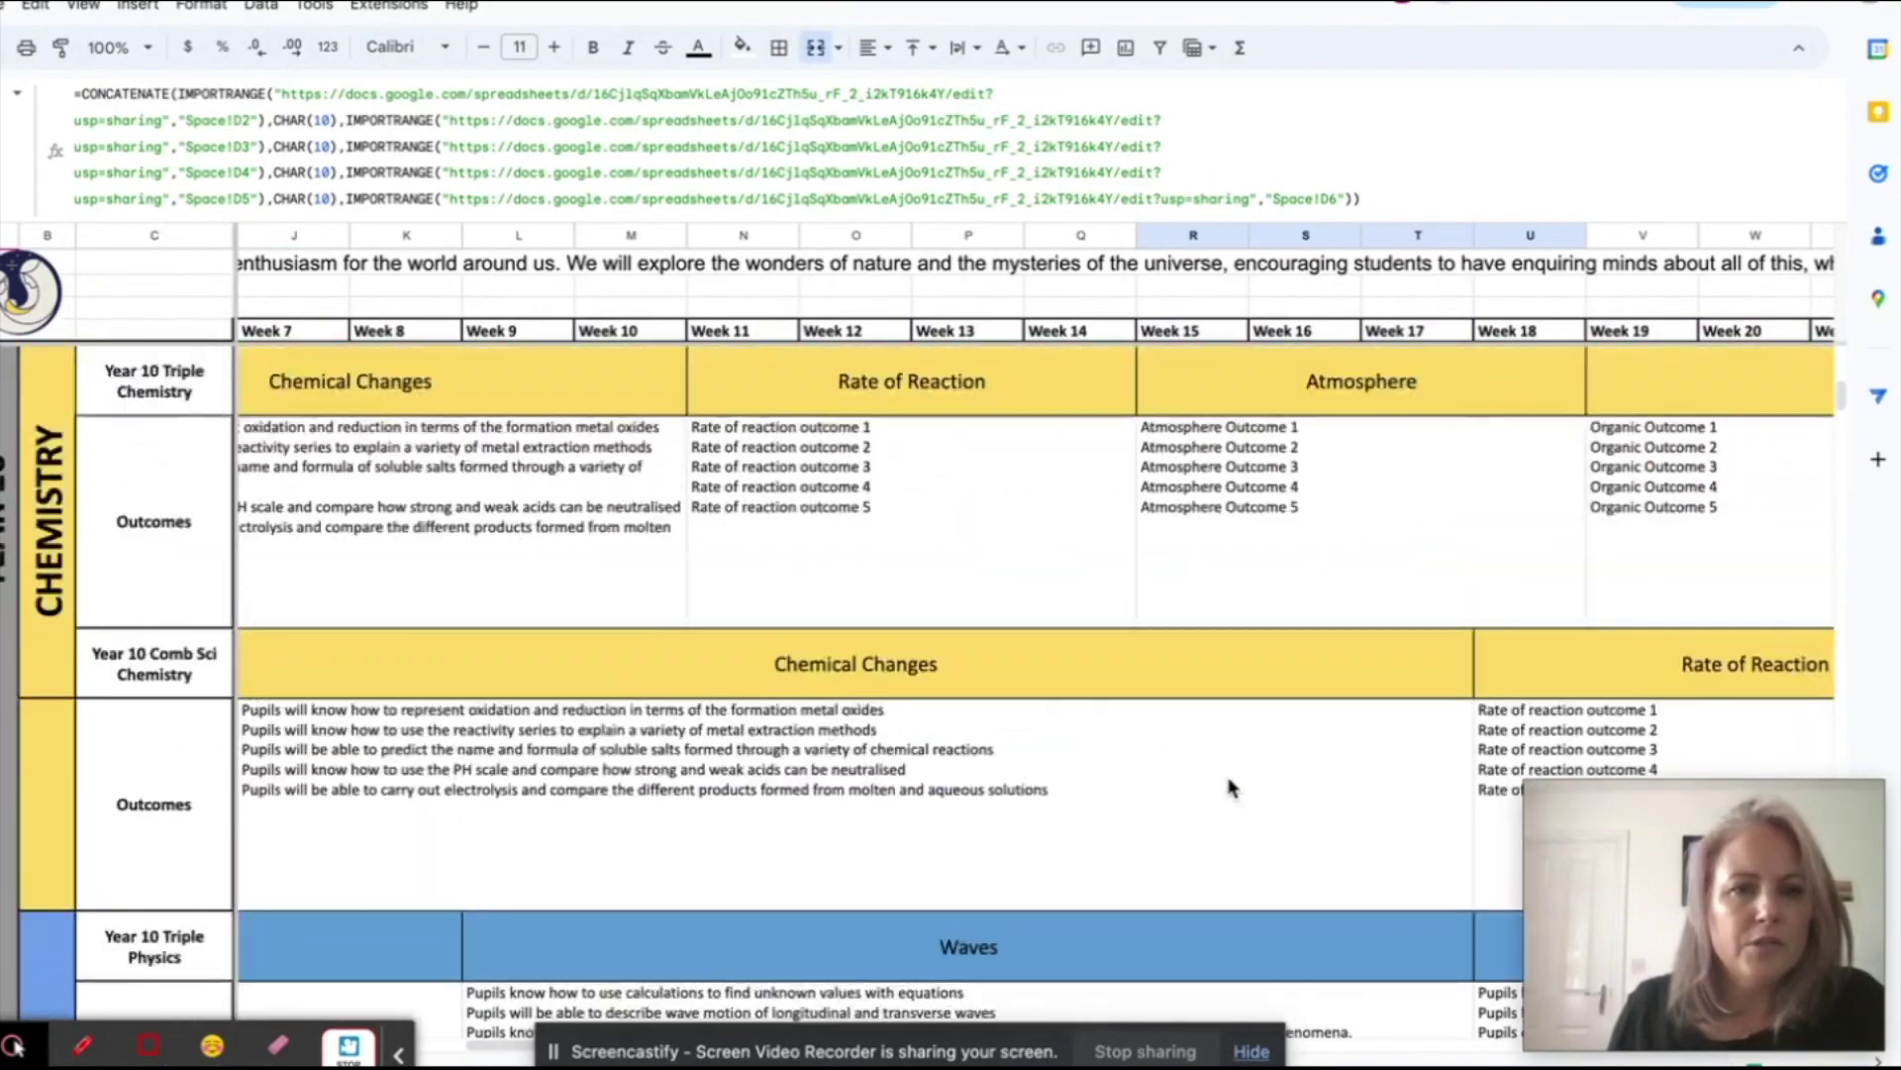
scroll(1230, 787, left, 5)
scroll(1230, 787, up, 10)
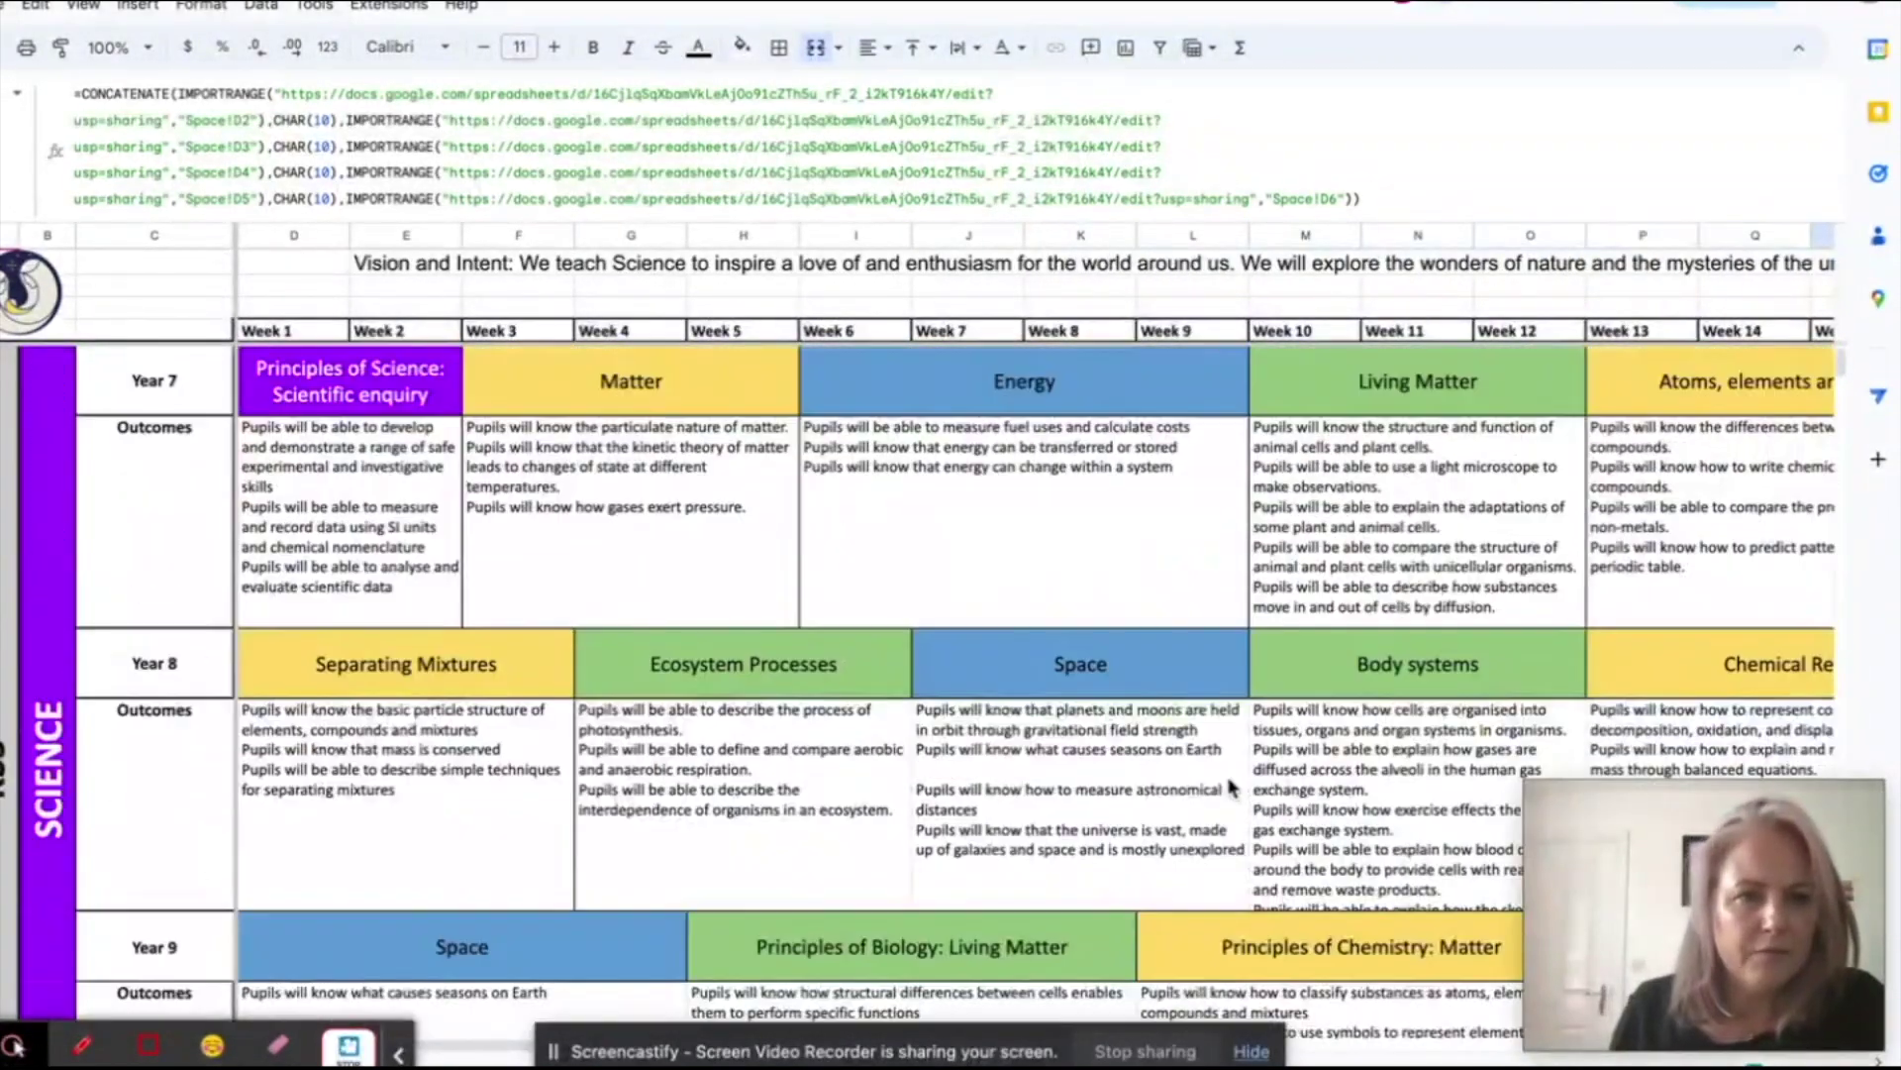
scroll(511, 902, down, 8)
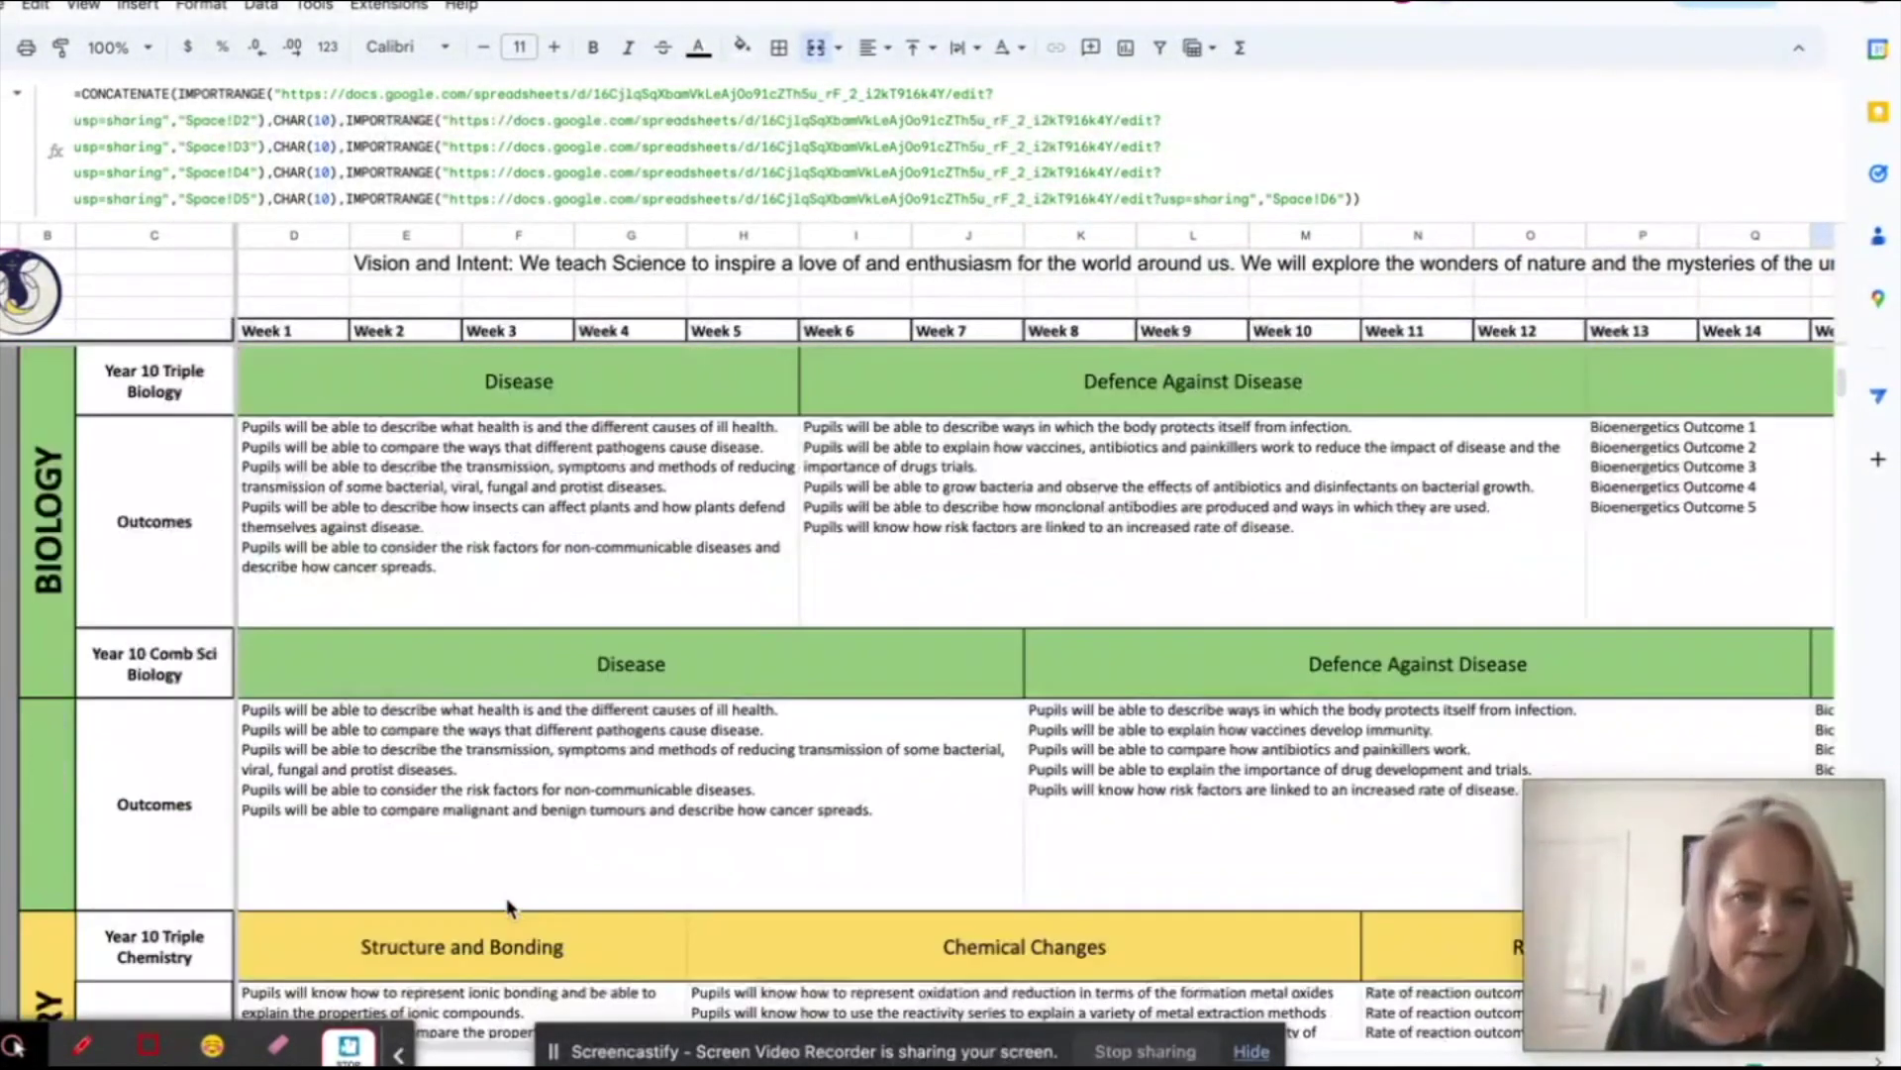
scroll(509, 905, up, 5)
click(492, 753)
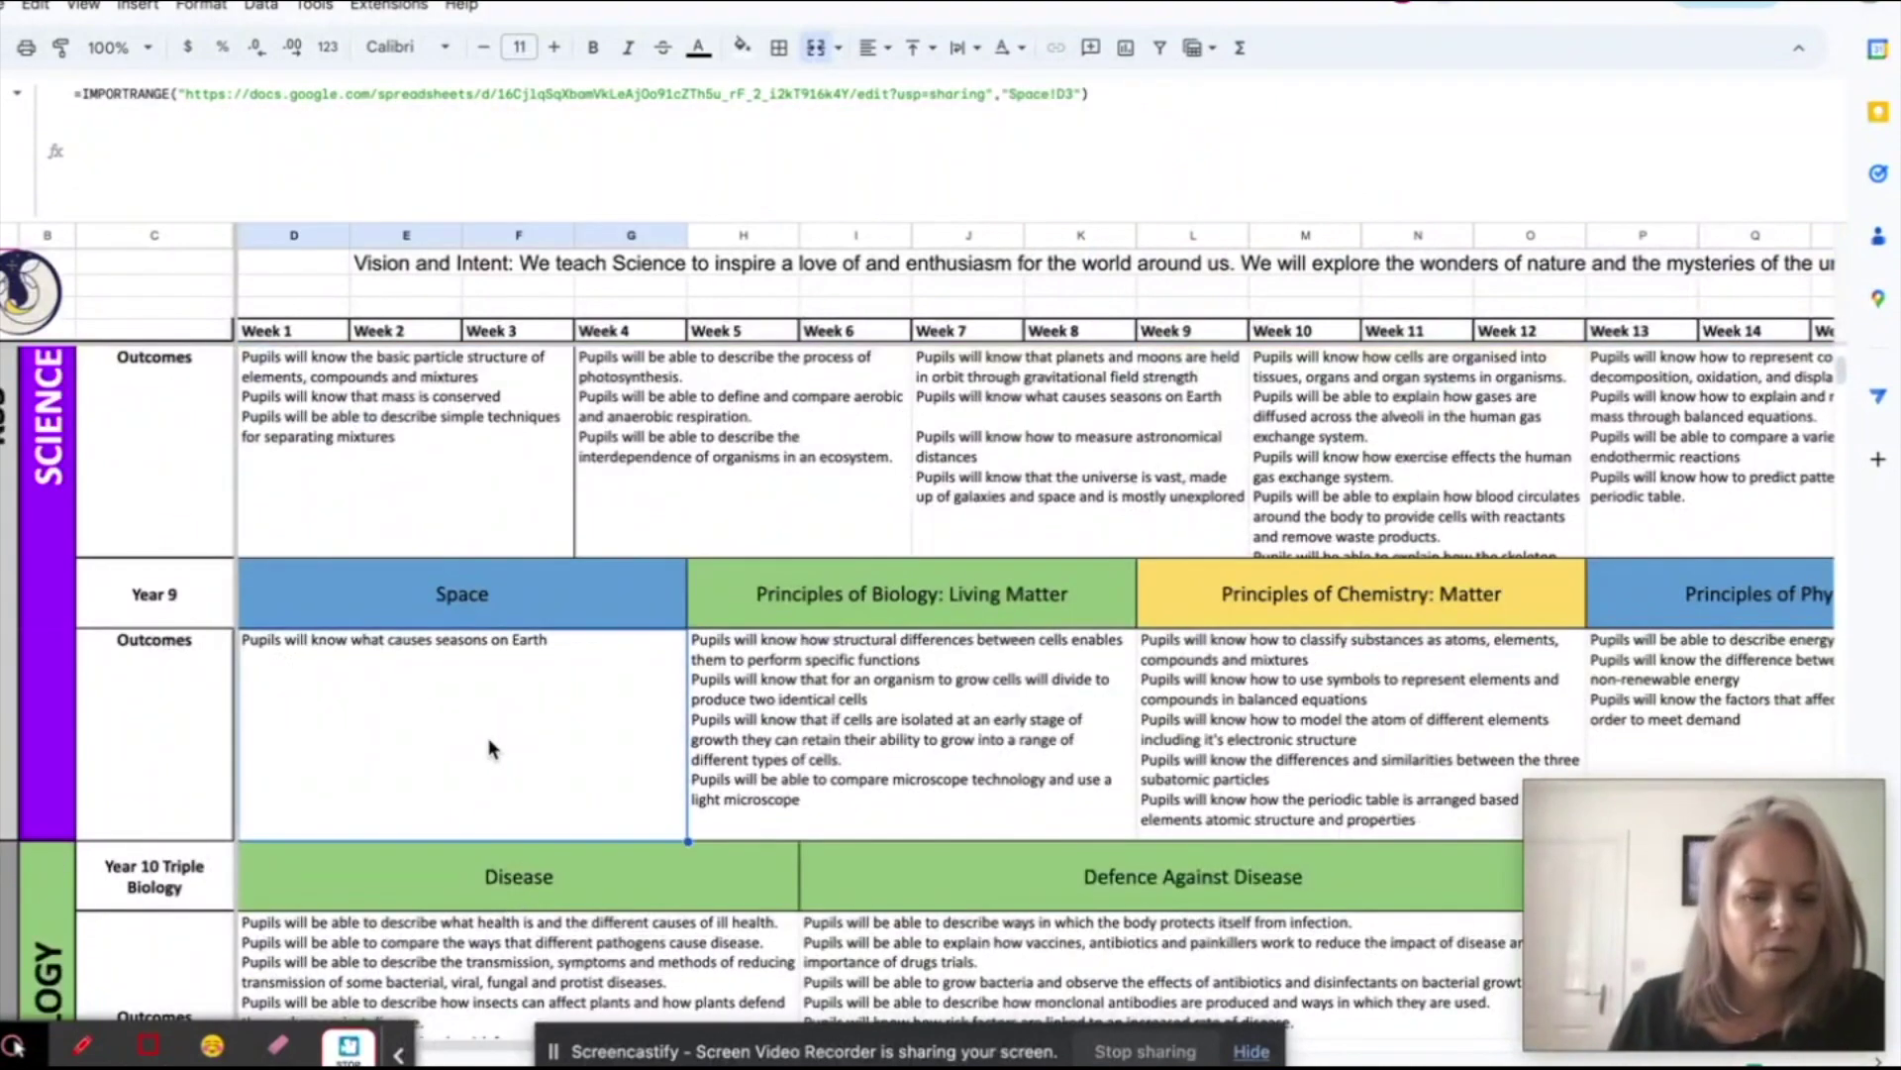
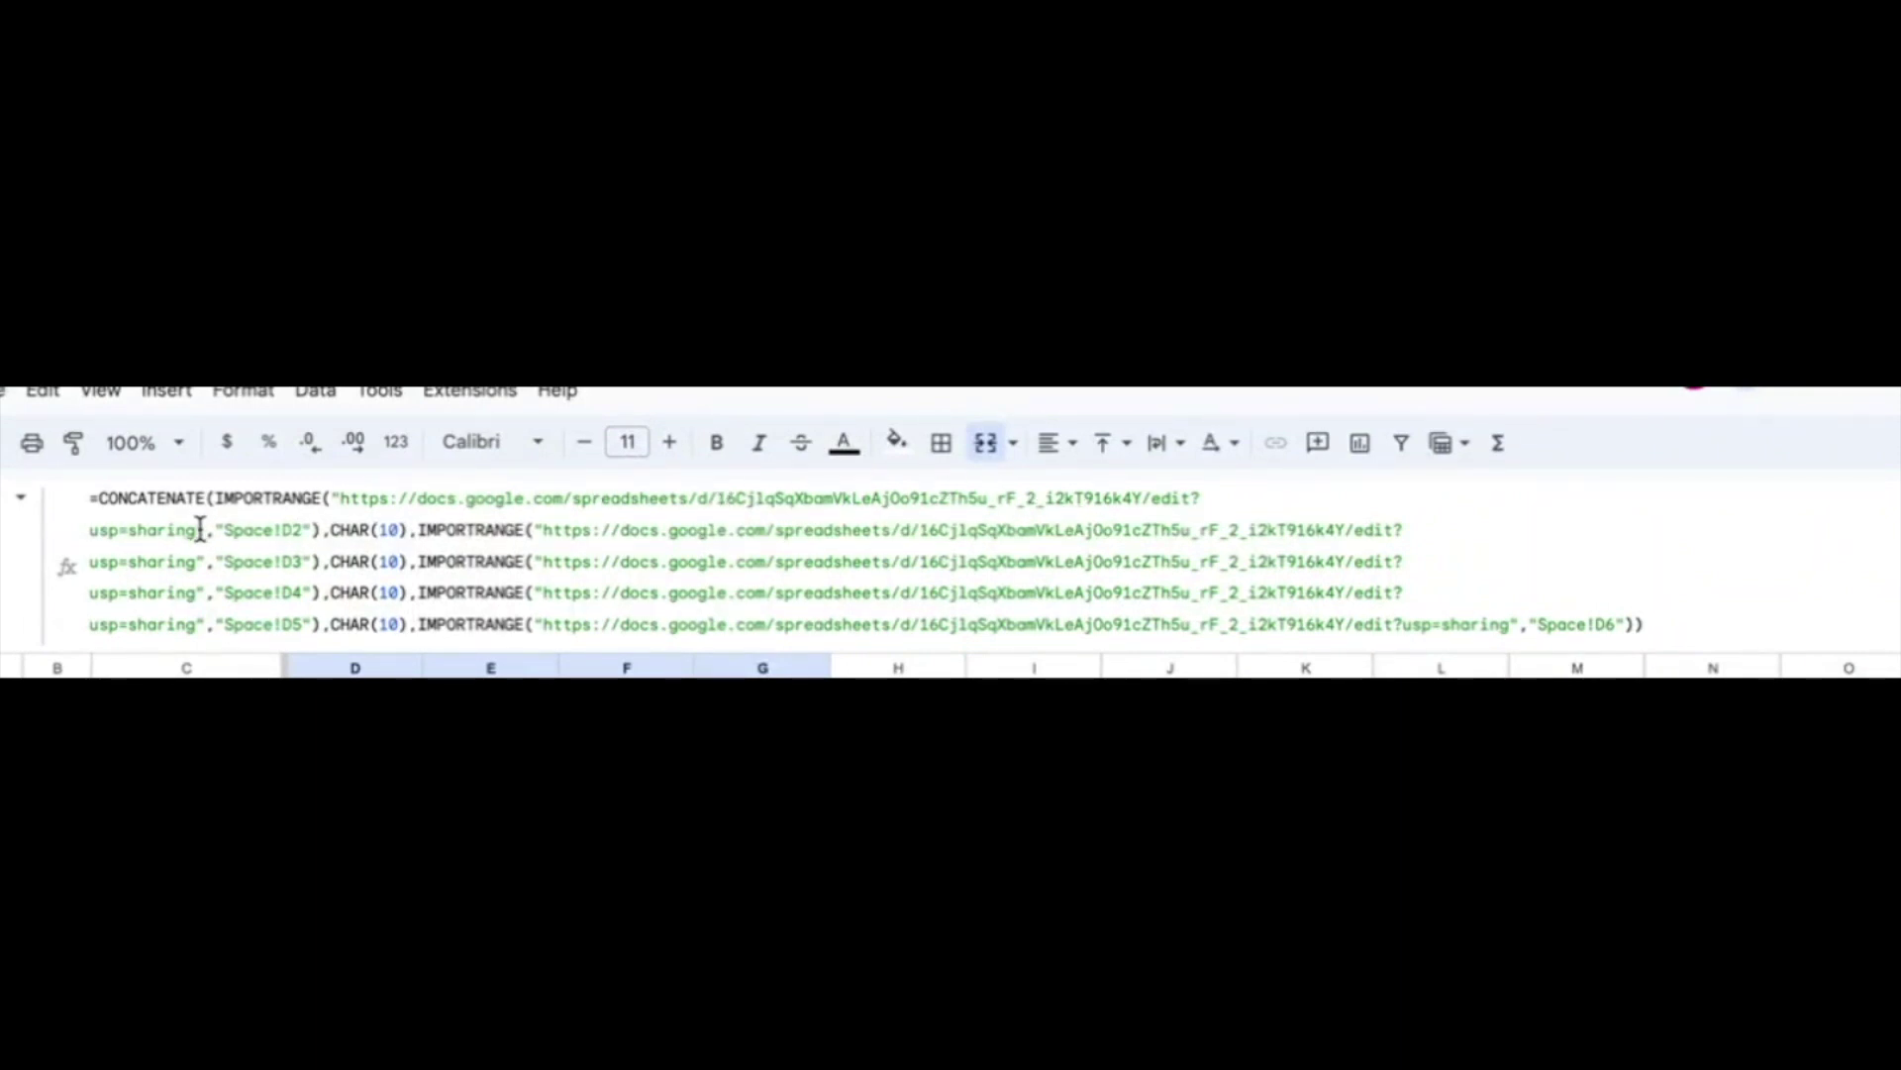
- Review the pasted formula joining Space!D2 to D6 imports with line breaks, and commit it
click(206, 535)
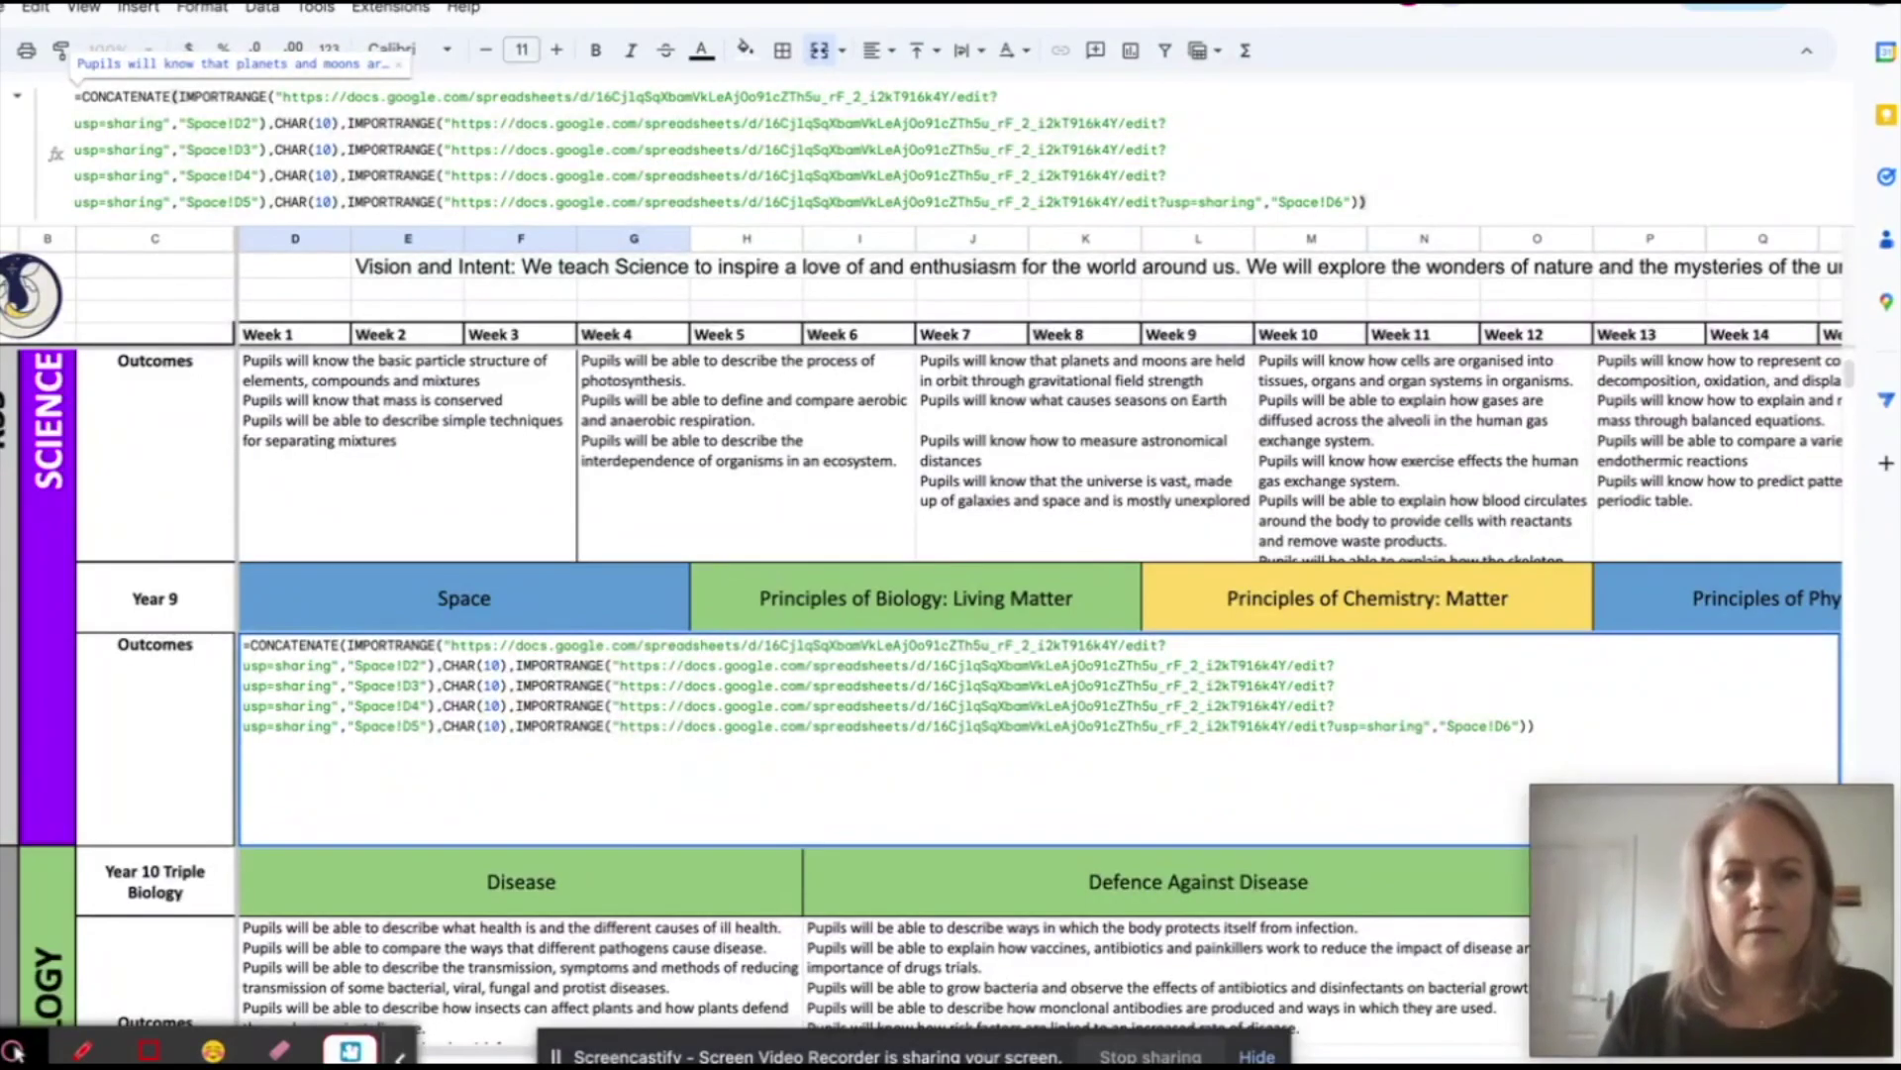
key(Return)
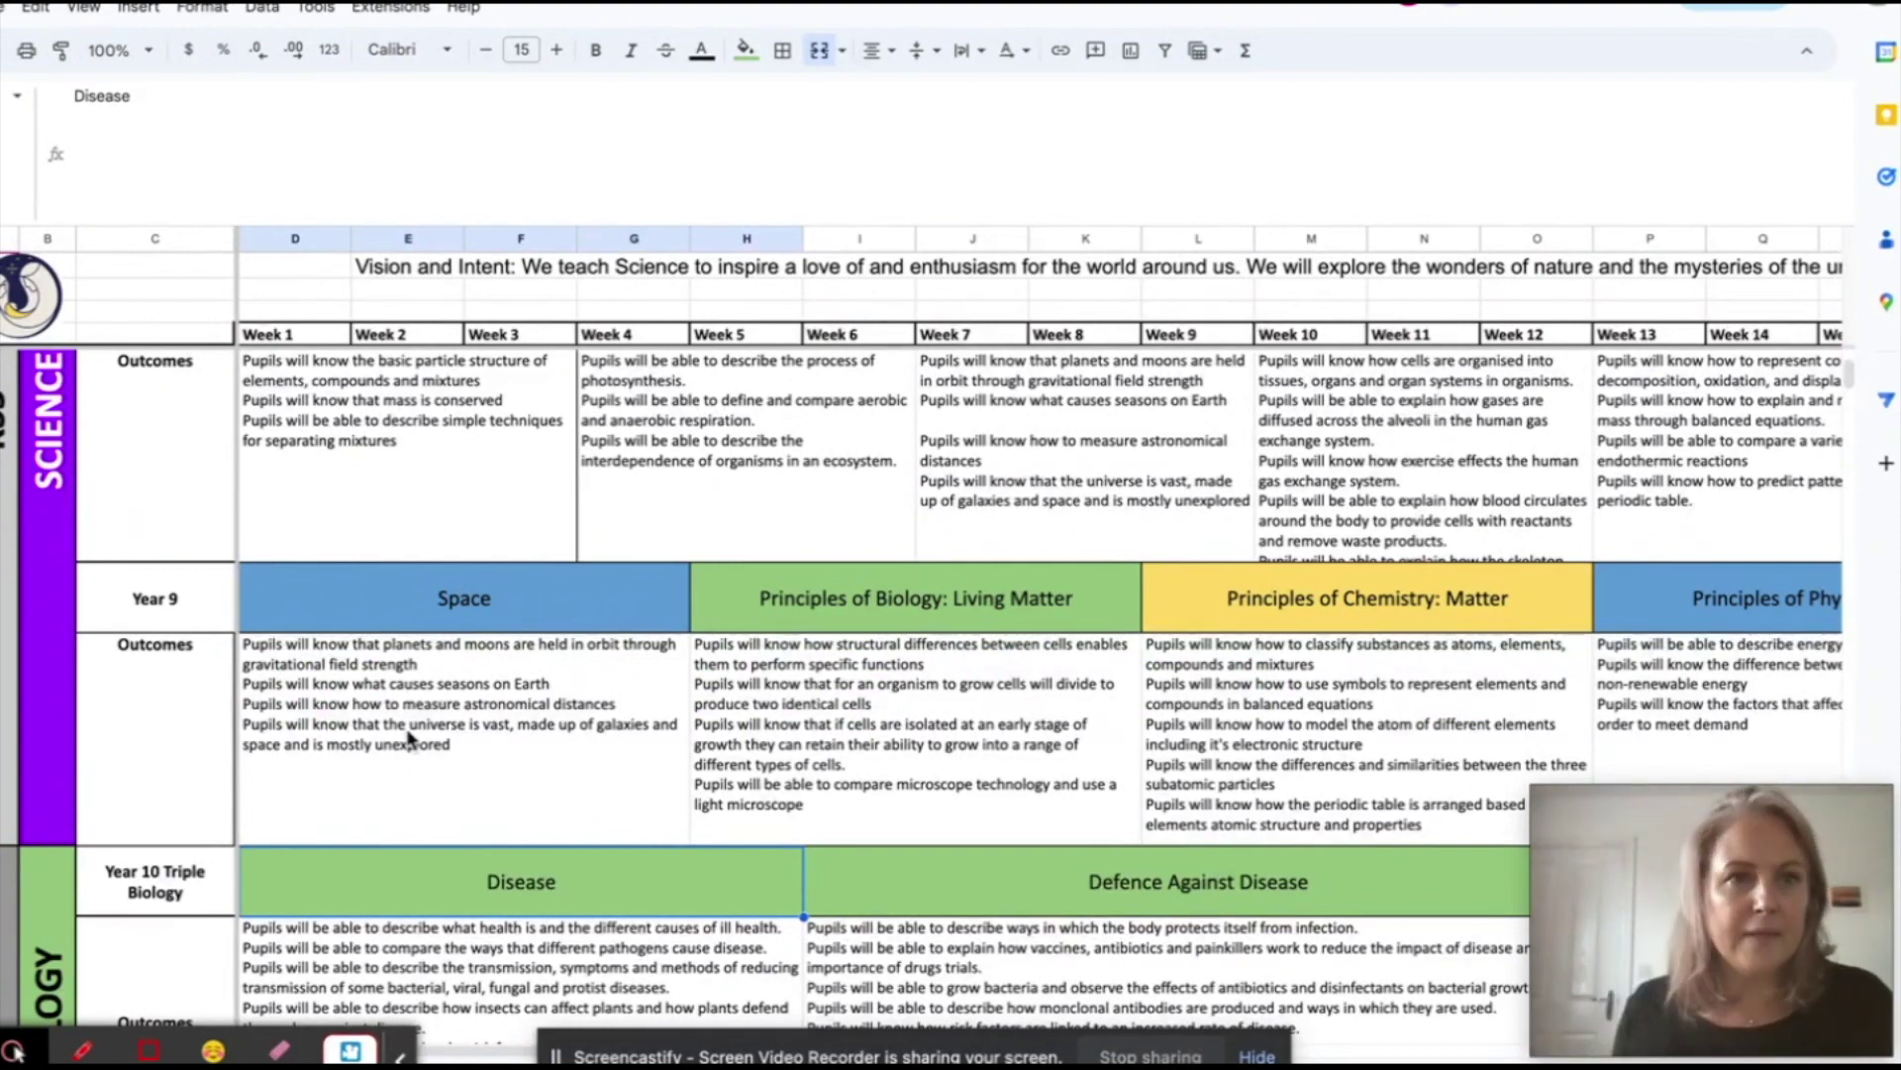
- Revert the Year 9 Space outcomes cell to the single Space!D3 import
key(Up)
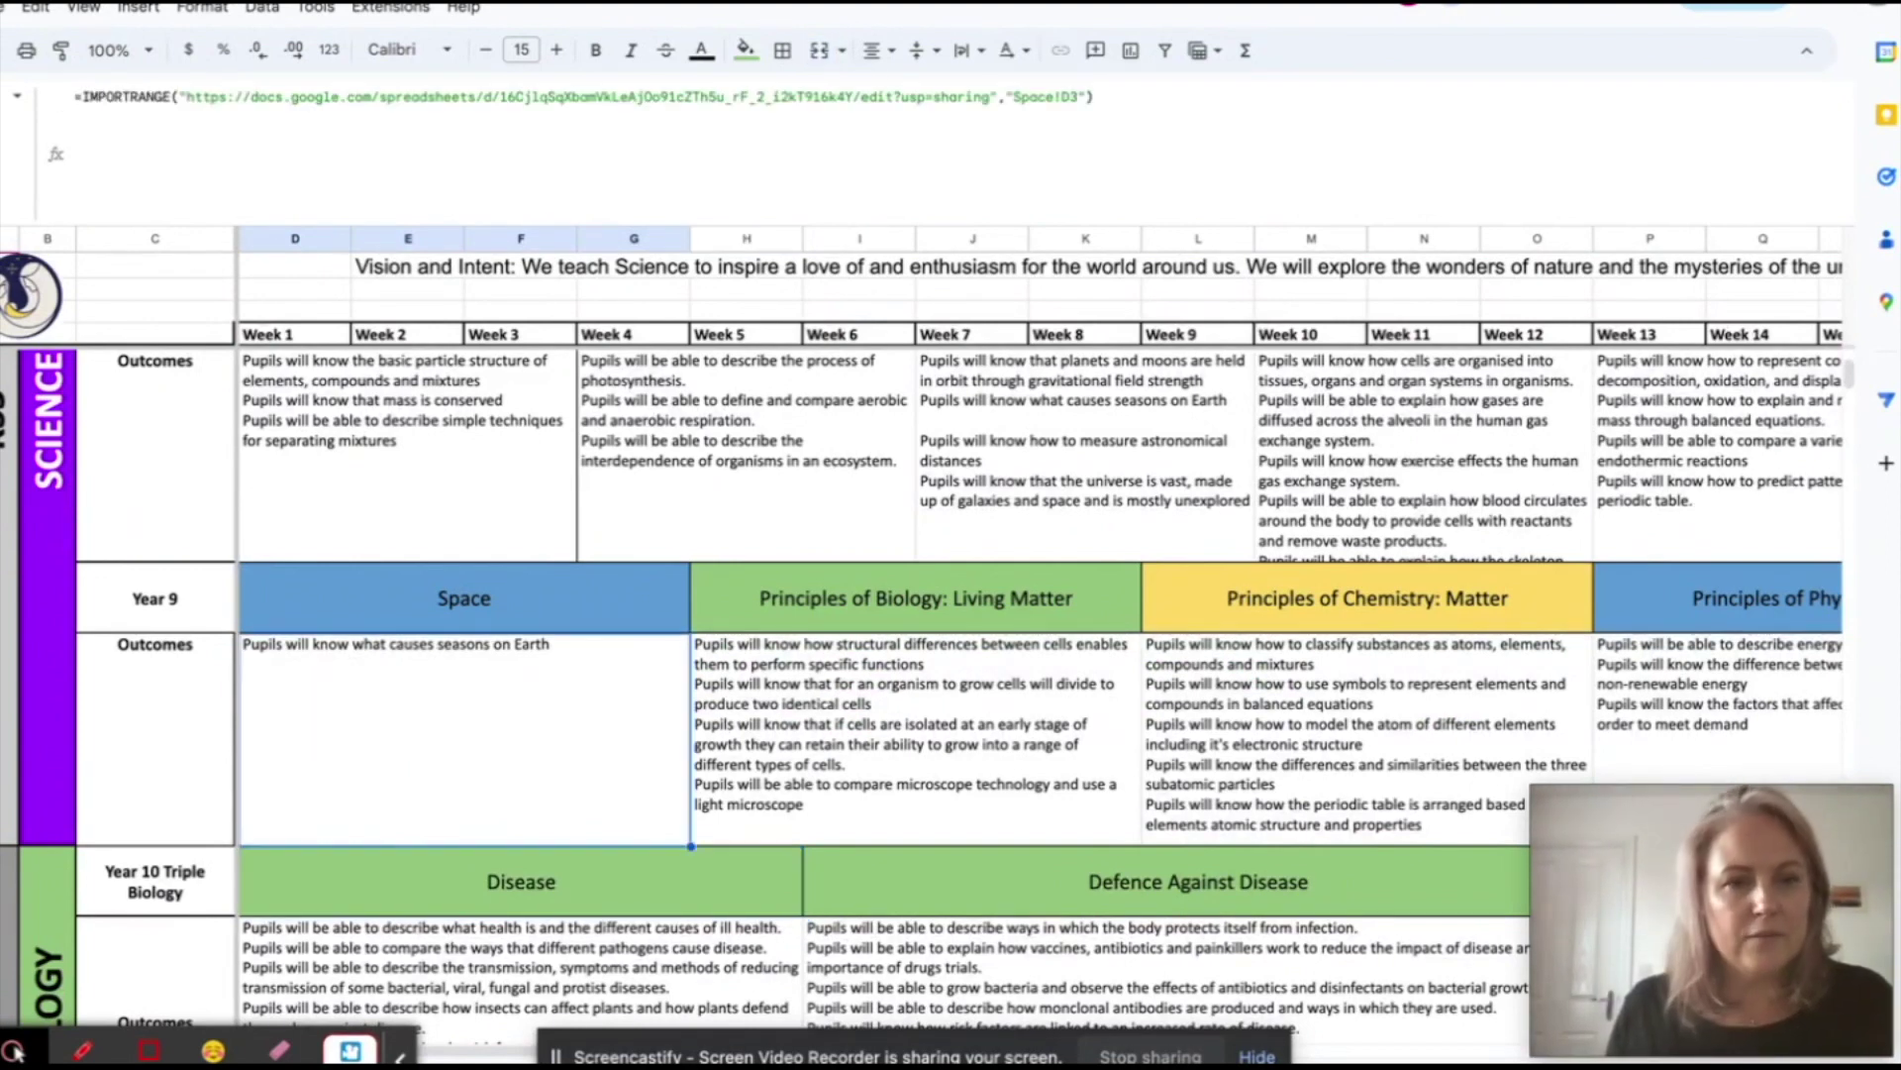